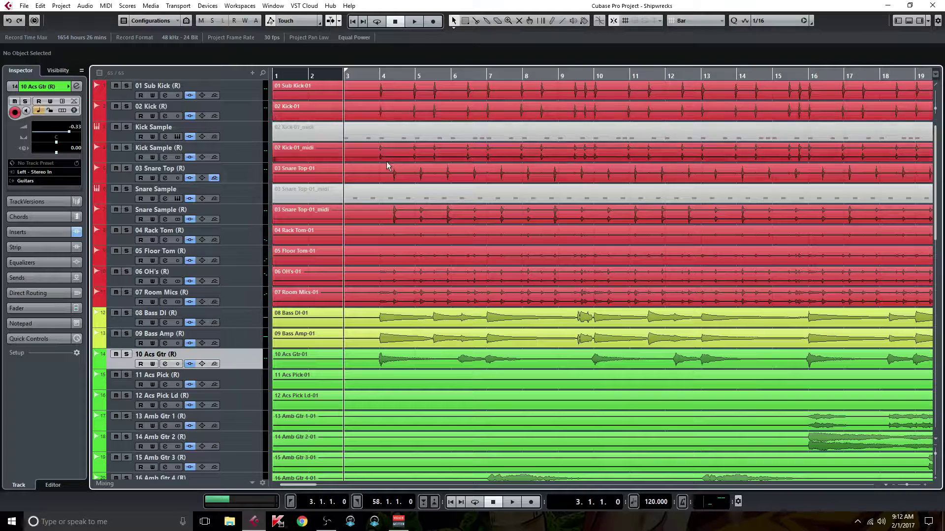
Review the Snare Verb, Guitar Delay and String Verb channel settings inside the FX Channels folder
scroll(397, 219, down, 10)
scroll(398, 220, down, 10)
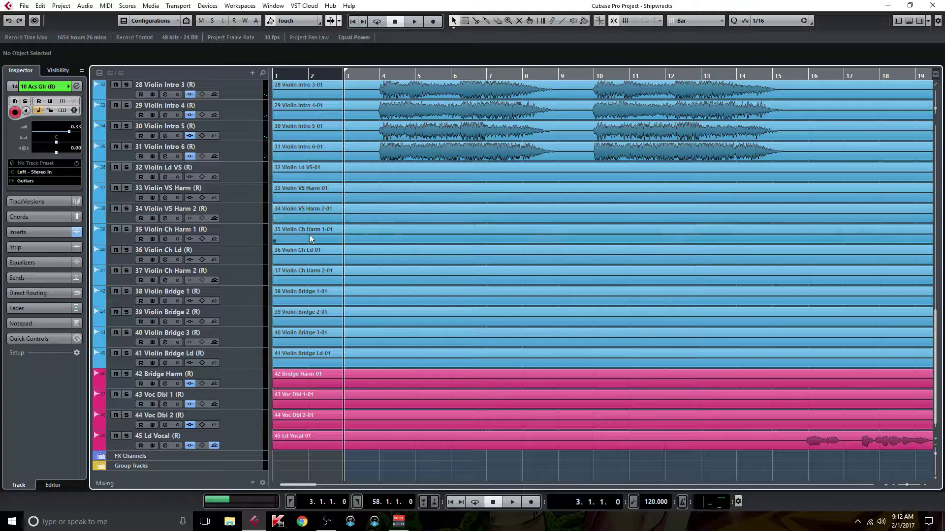
click(99, 458)
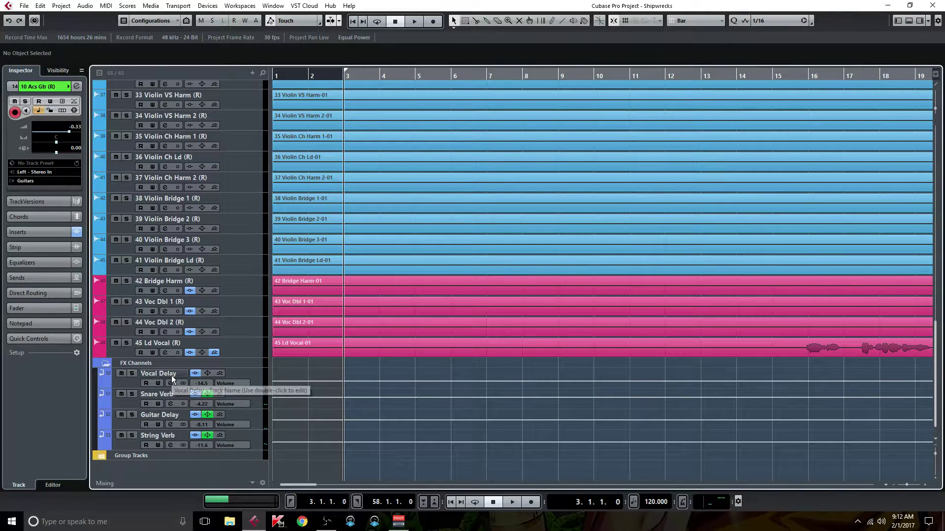
click(170, 404)
click(170, 404)
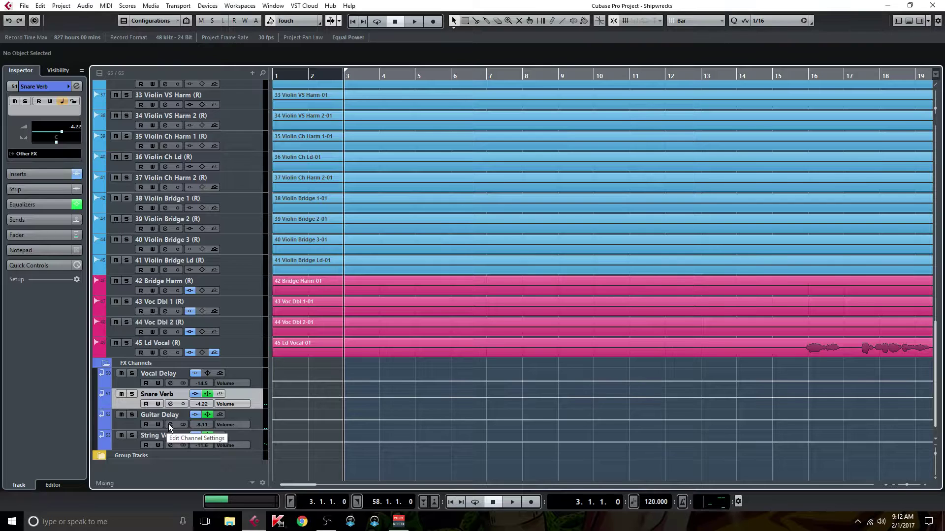
click(169, 424)
click(169, 424)
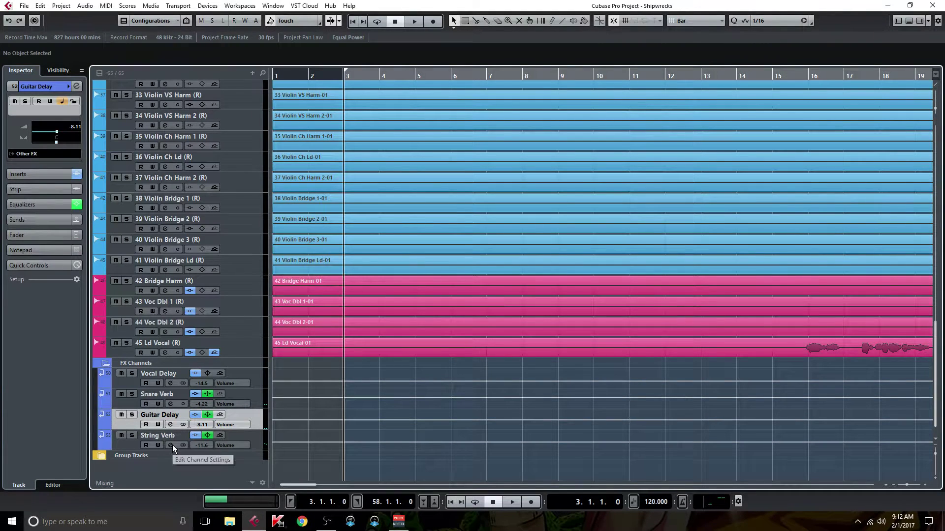
click(173, 445)
click(171, 444)
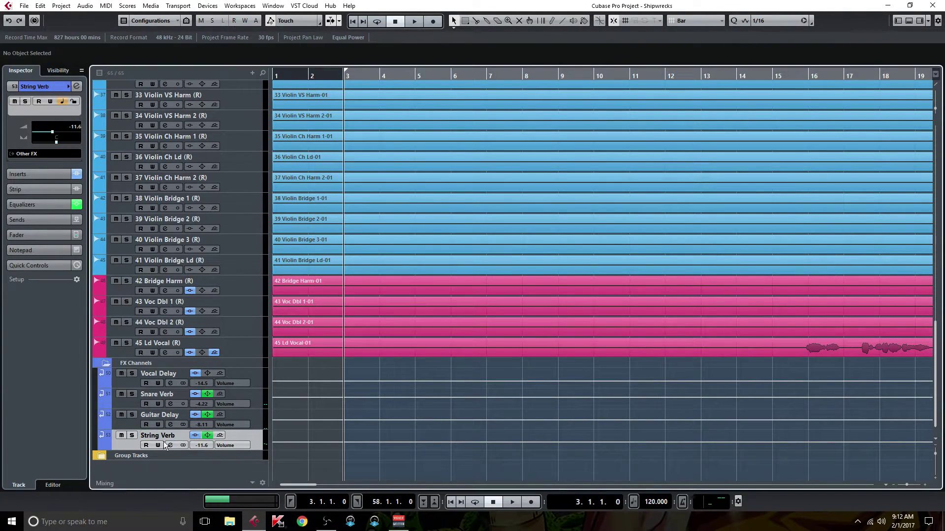
click(105, 363)
Inspect the VerbSuite Classics insert on the Premaster channel in the Group Tracks folder and close its windows
click(105, 454)
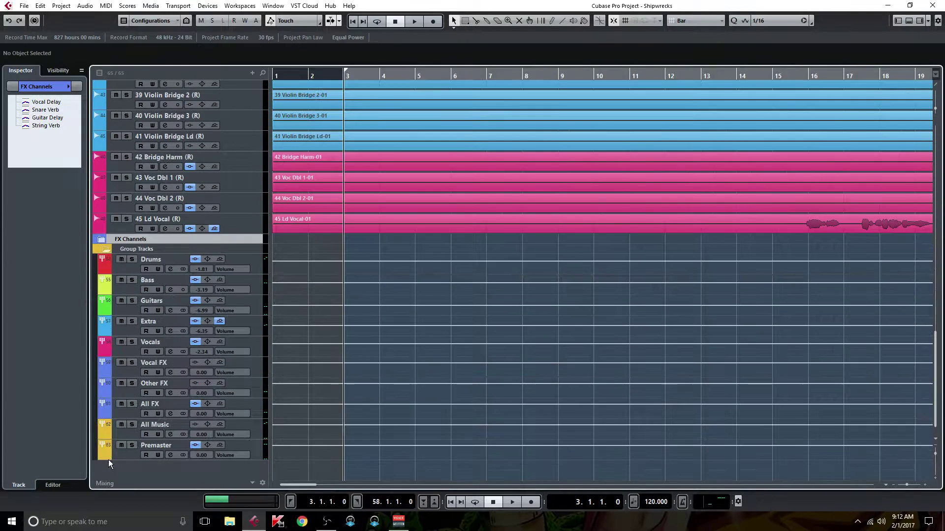
click(171, 456)
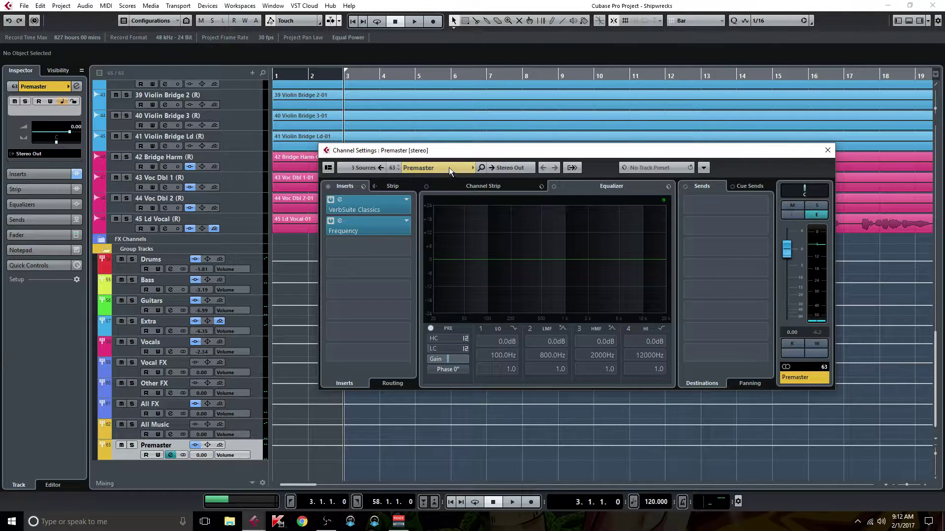
double_click(376, 211)
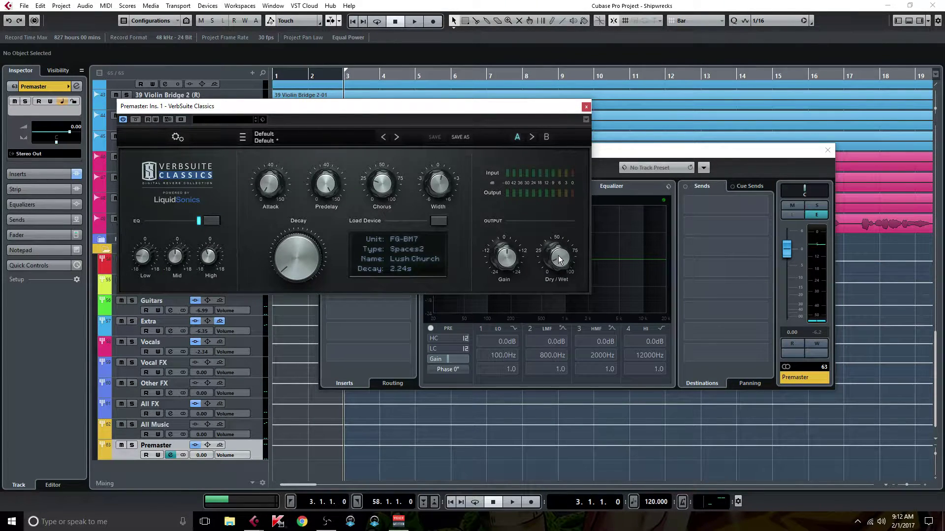
click(586, 108)
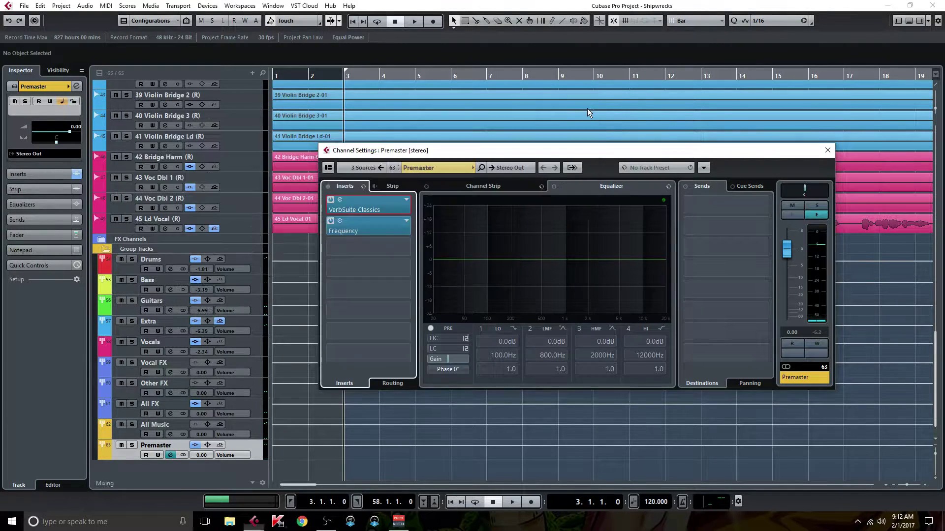
click(830, 150)
Inspect the LittleMicroShift insert on the 14 Amb Gtr 2 track and close its windows
scroll(230, 226, up, 8)
scroll(230, 226, up, 10)
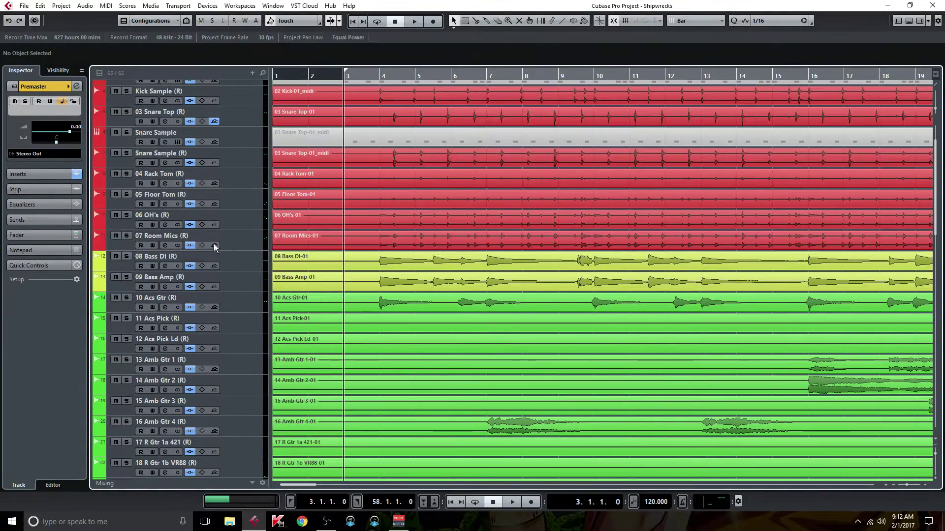
scroll(177, 367, down, 5)
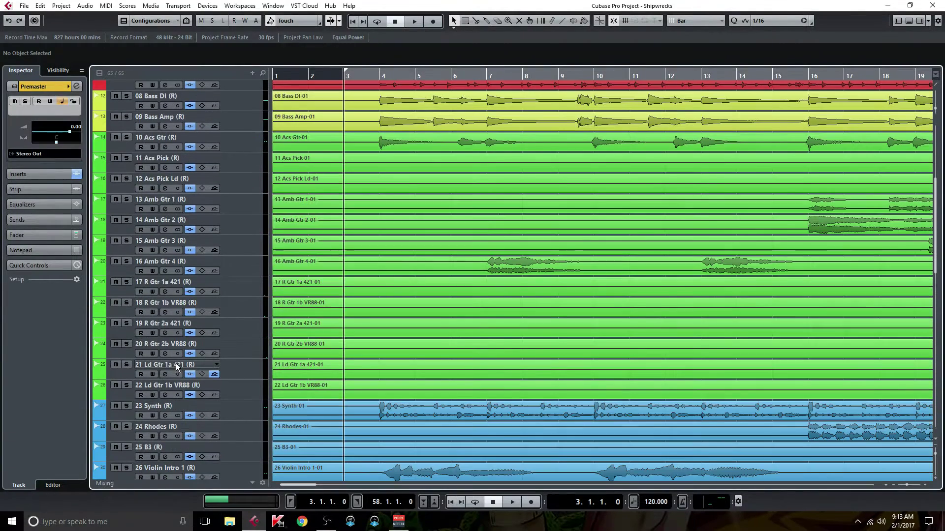
click(166, 229)
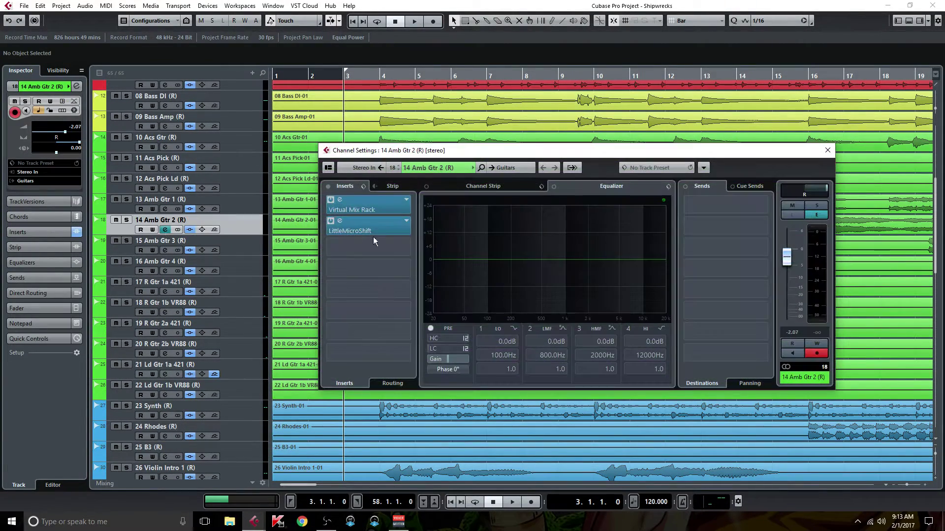
click(373, 233)
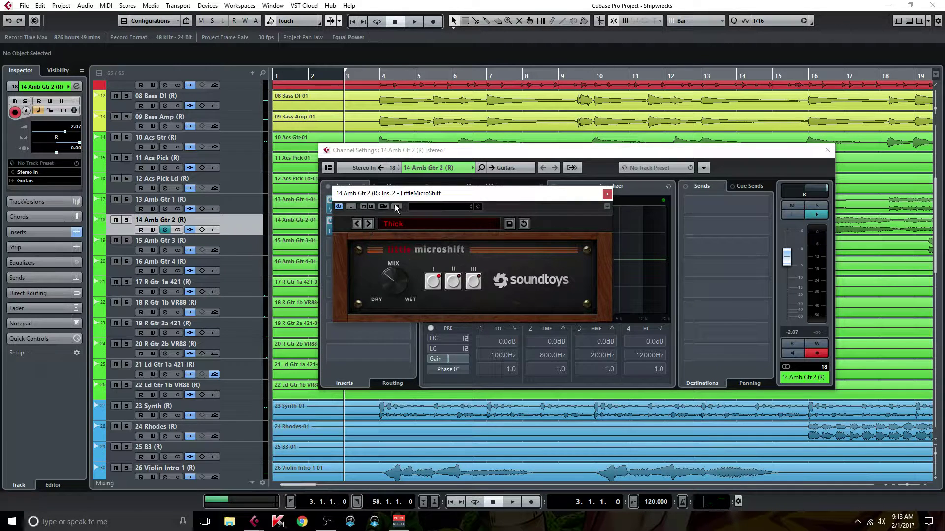
click(608, 195)
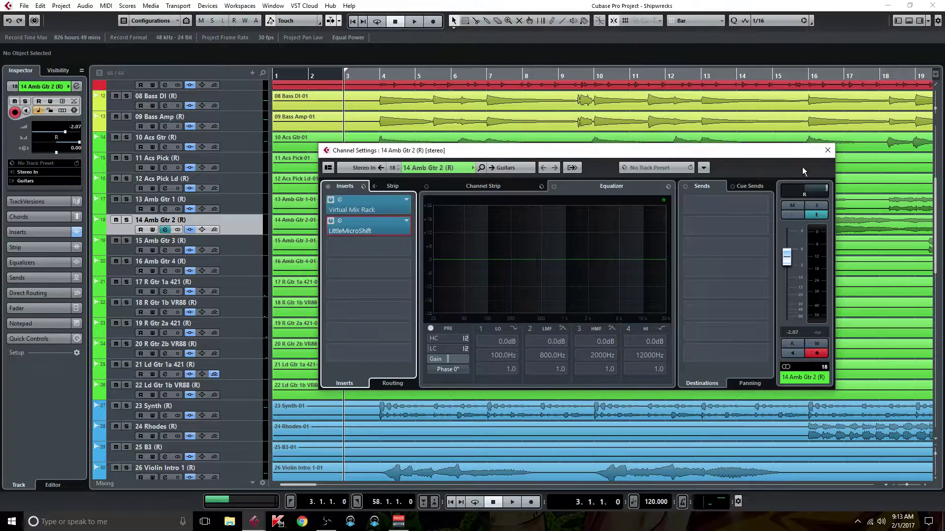
click(827, 152)
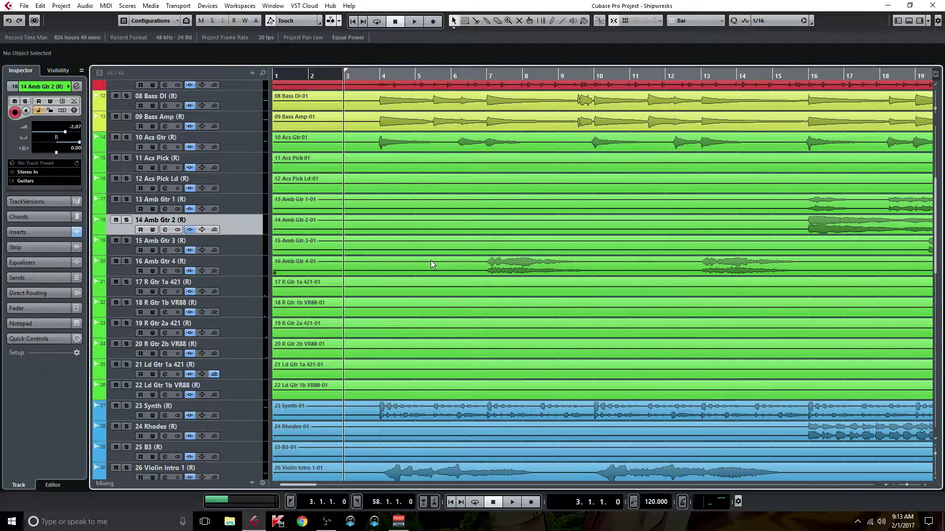
scroll(414, 186, down, 3)
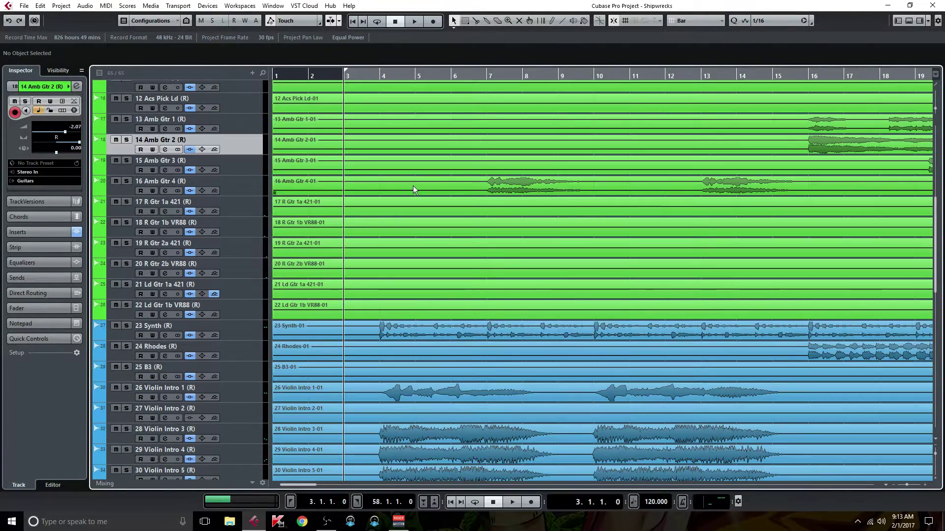
scroll(413, 189, down, 20)
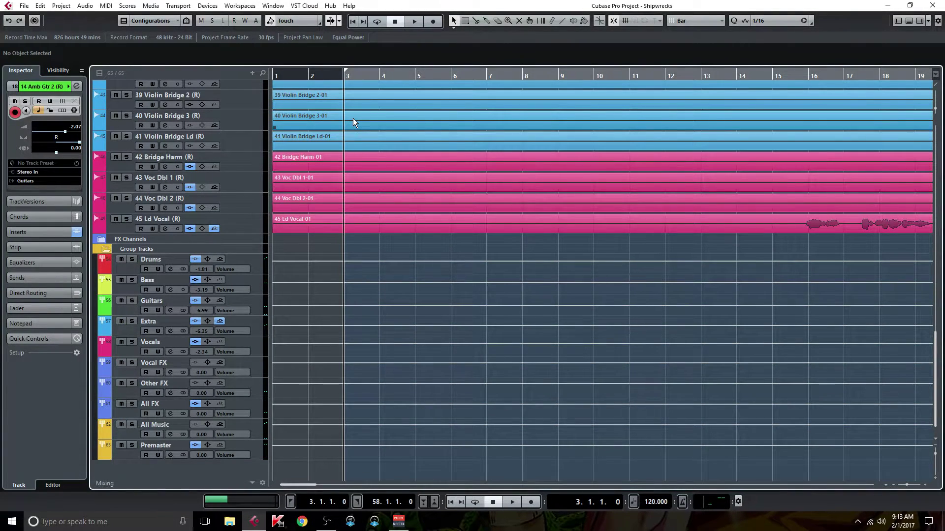
click(101, 251)
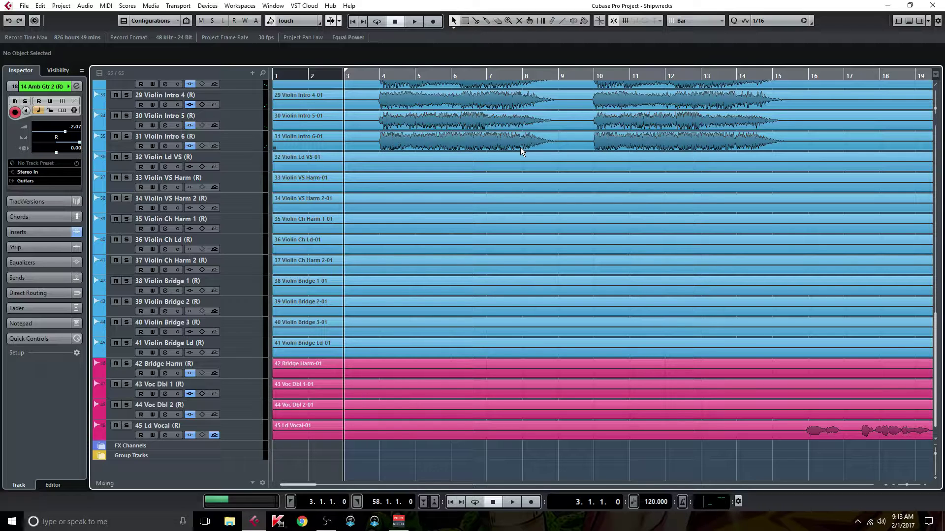
click(101, 459)
scroll(148, 429, down, 5)
click(170, 454)
click(108, 252)
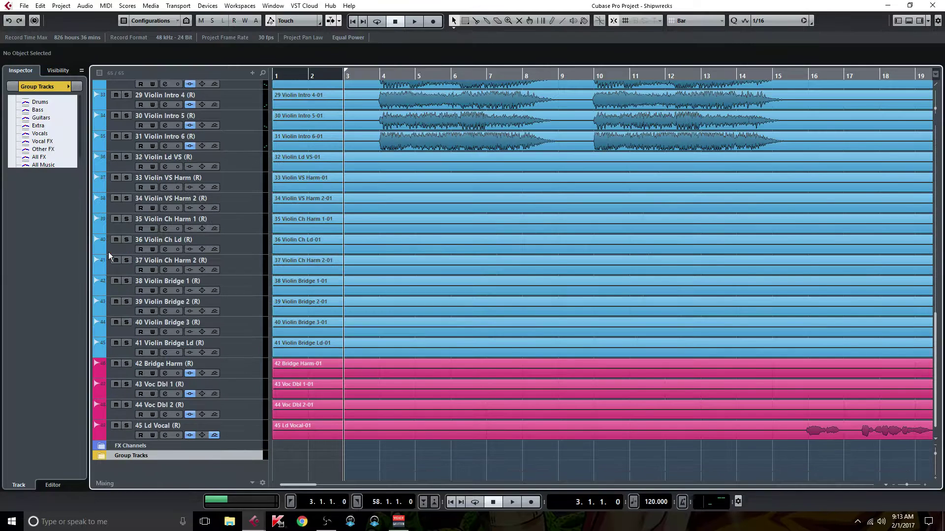
Open the channel settings of the Premaster group track and start playback
click(102, 458)
scroll(102, 457, down, 5)
click(170, 454)
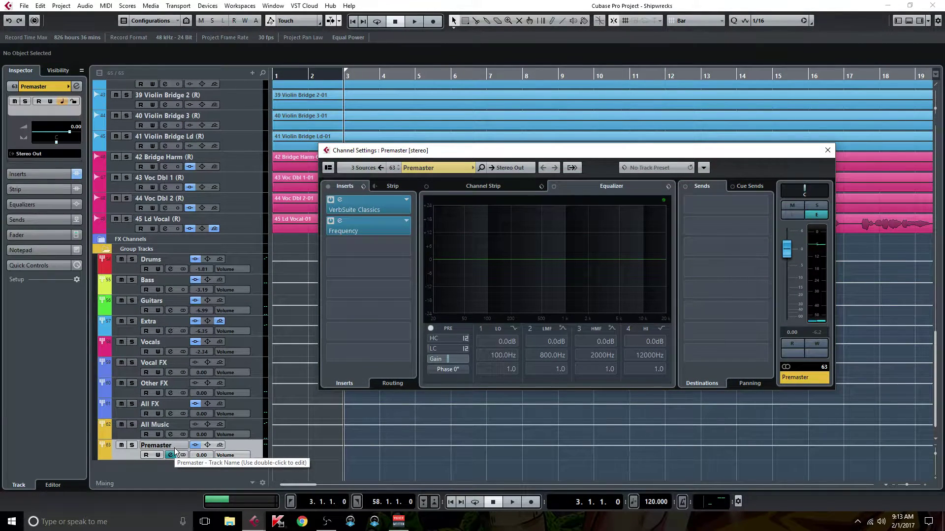
key(space)
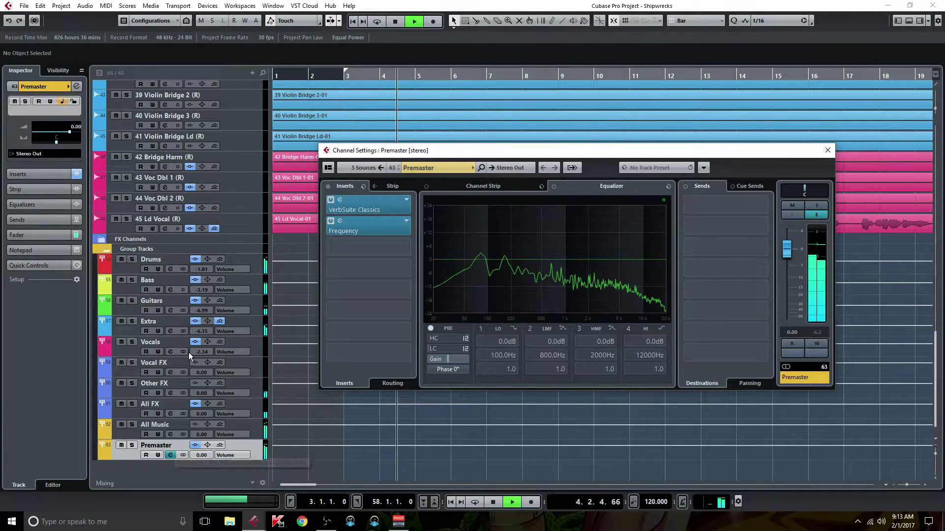
Compare the playing mix with VerbSuite Classics bypassed and active on the Premaster, and close its windows
click(374, 207)
drag(245, 115, 453, 101)
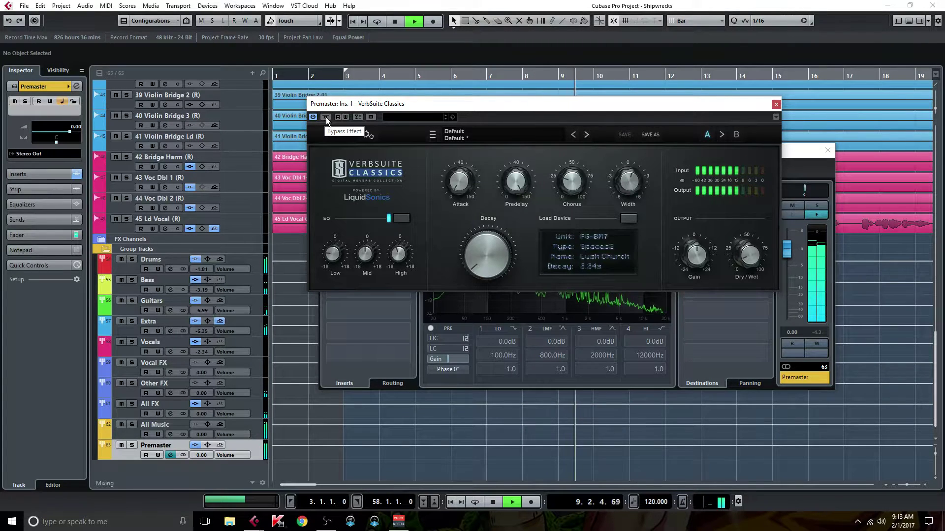
click(325, 117)
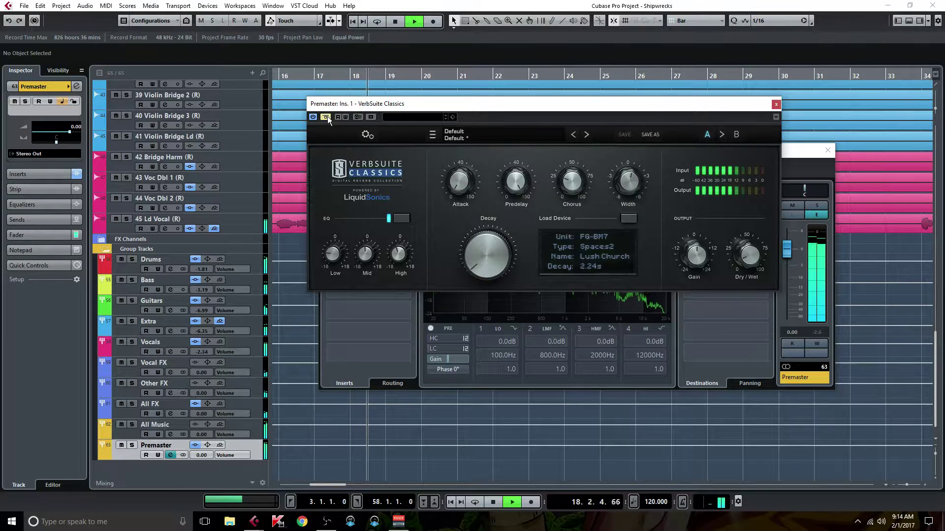
click(326, 116)
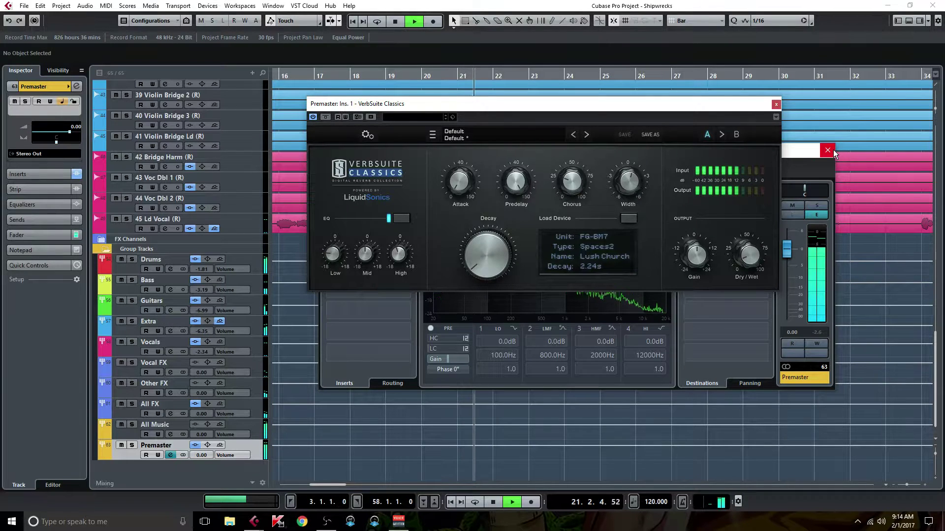
click(776, 105)
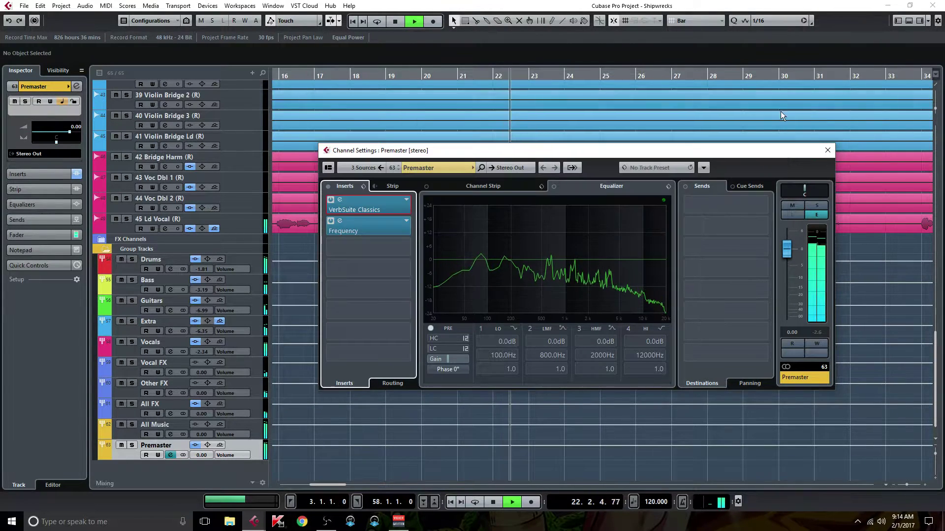
click(828, 153)
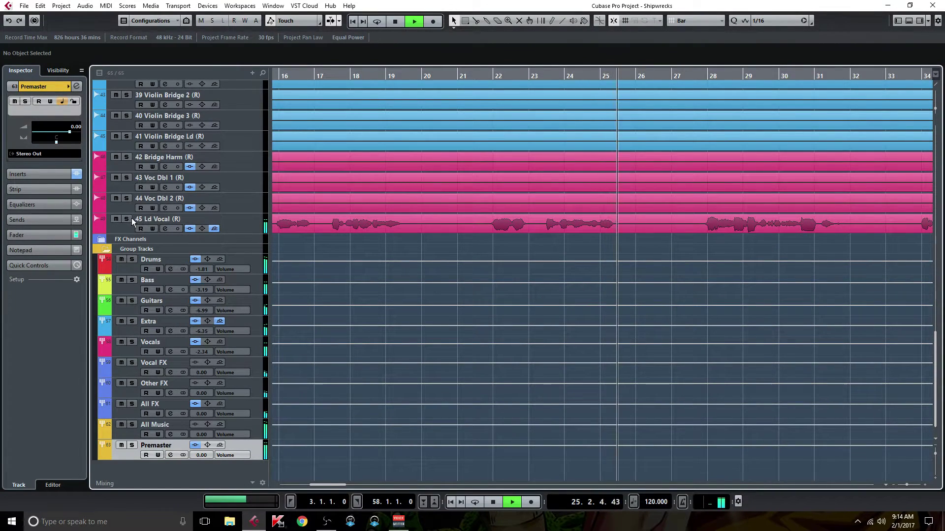
Solo the 45 Ld Vocal track from its channel settings and bypass its sends
click(165, 228)
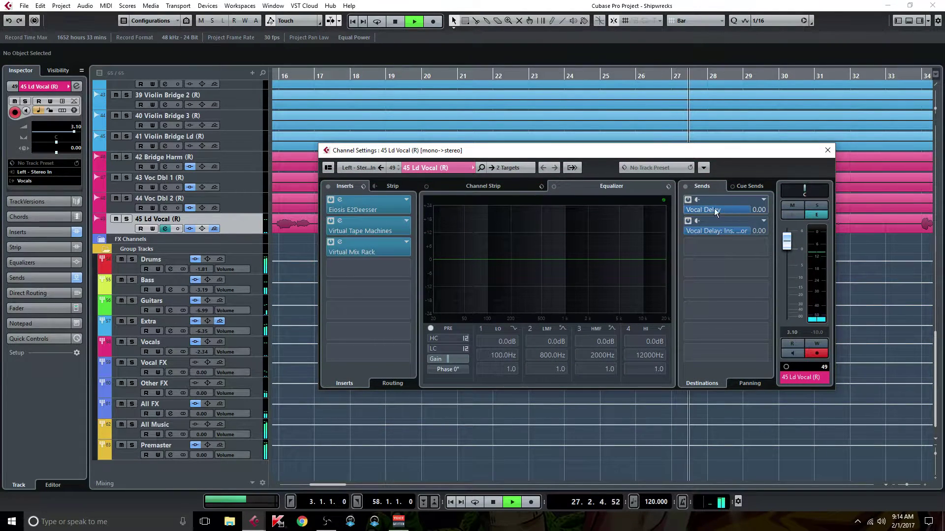
click(816, 205)
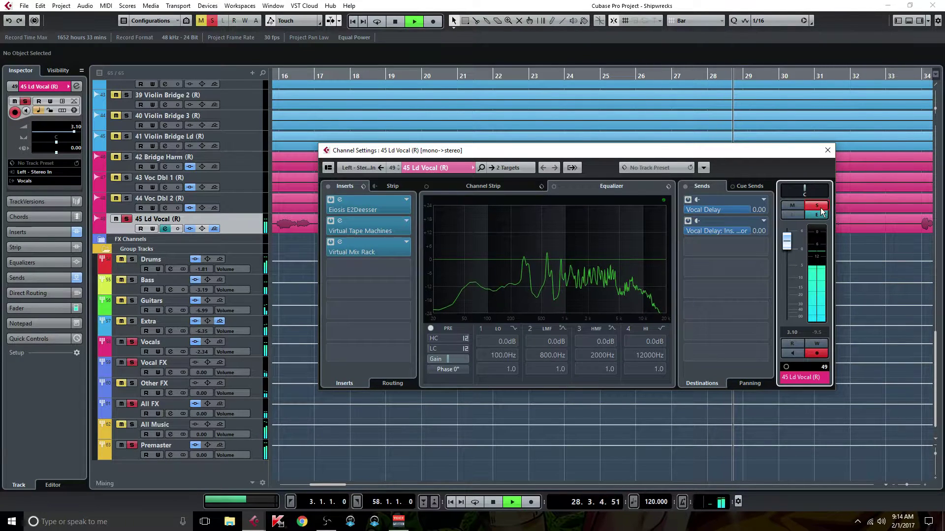
click(685, 187)
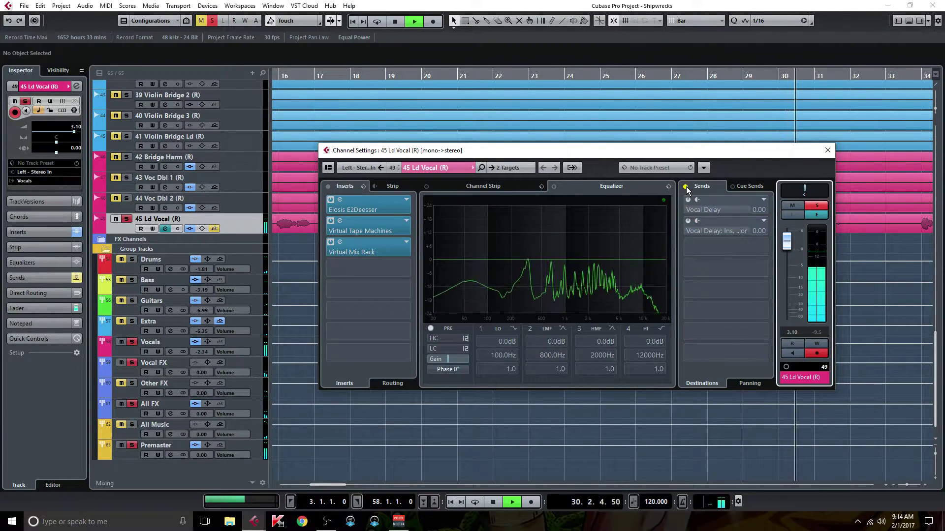
Bypass the VerbSuite Classics insert on the Premaster channel and reactivate the sends of 45 Ld Vocal
click(171, 454)
click(331, 200)
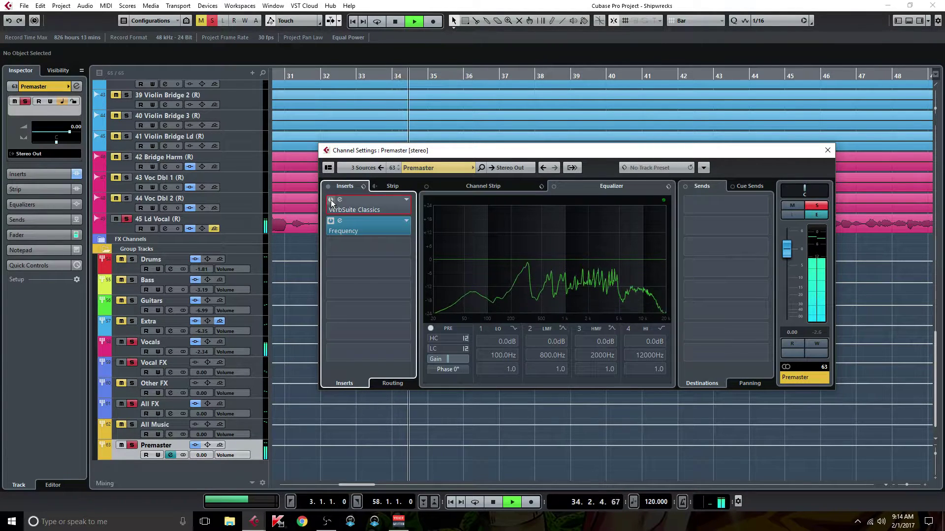
click(215, 227)
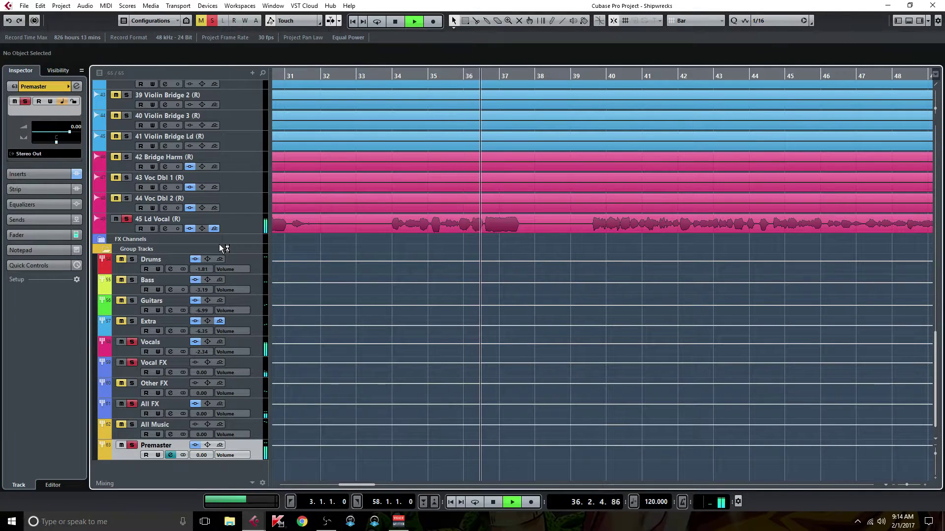
Open VerbSuite Classics on the Premaster with its window clear of the 45 Ld Vocal controls, and turn off its bypass
click(169, 456)
click(360, 212)
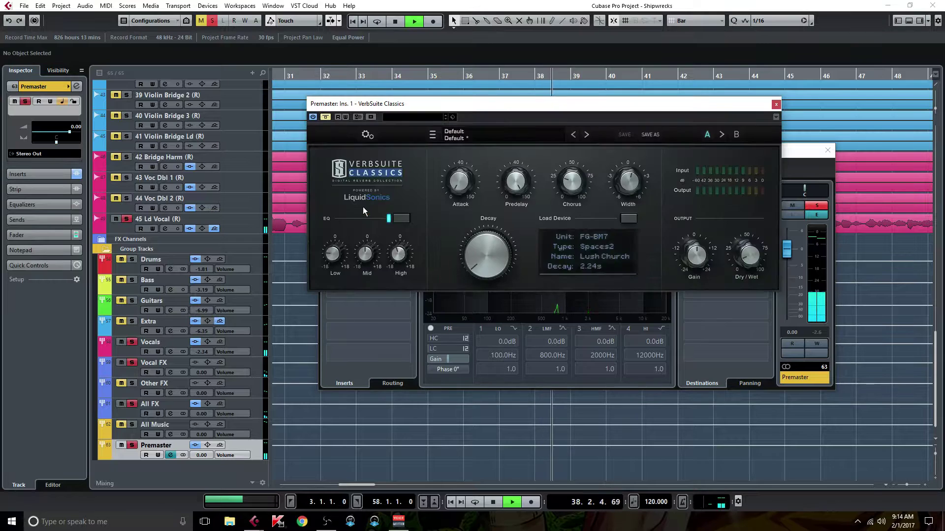
click(828, 150)
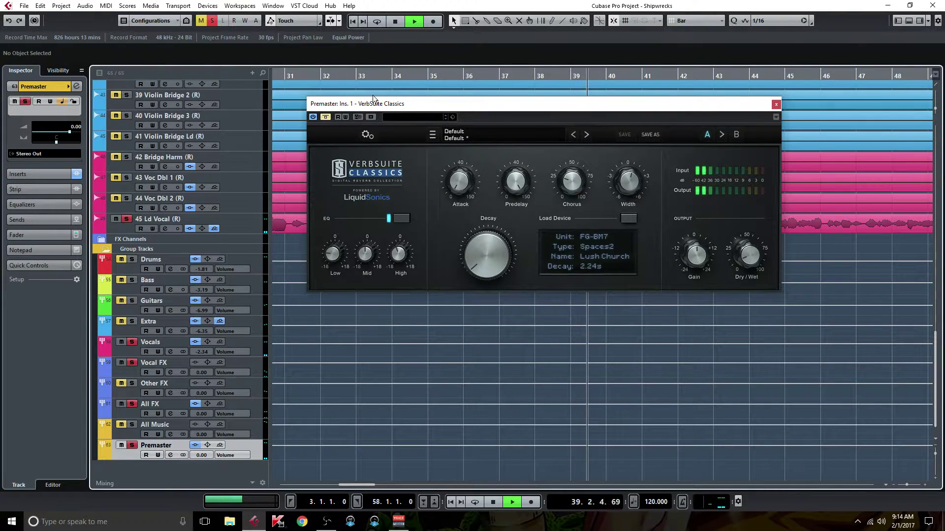
drag(380, 106, 441, 210)
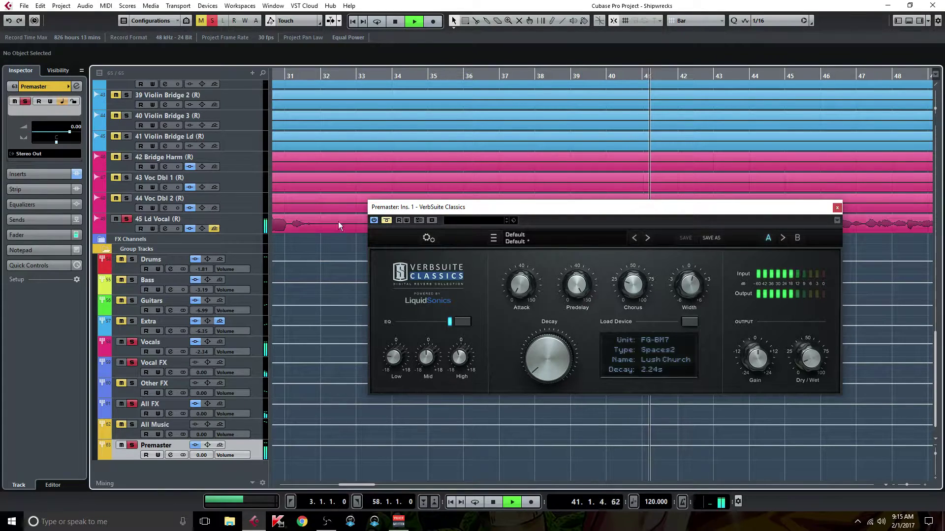
click(387, 221)
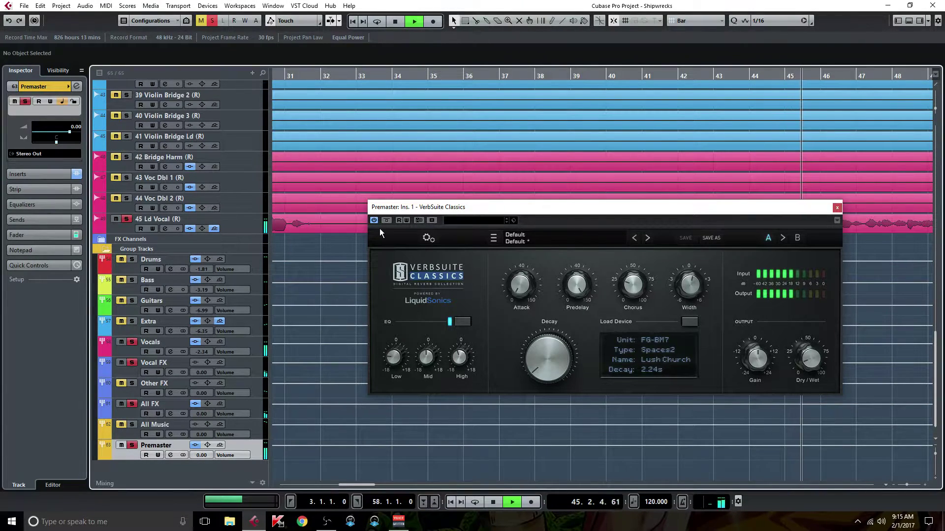
Solo the Drums group instead of 45 Ld Vocal and reopen VerbSuite Classics on the Premaster channel
click(126, 218)
click(836, 207)
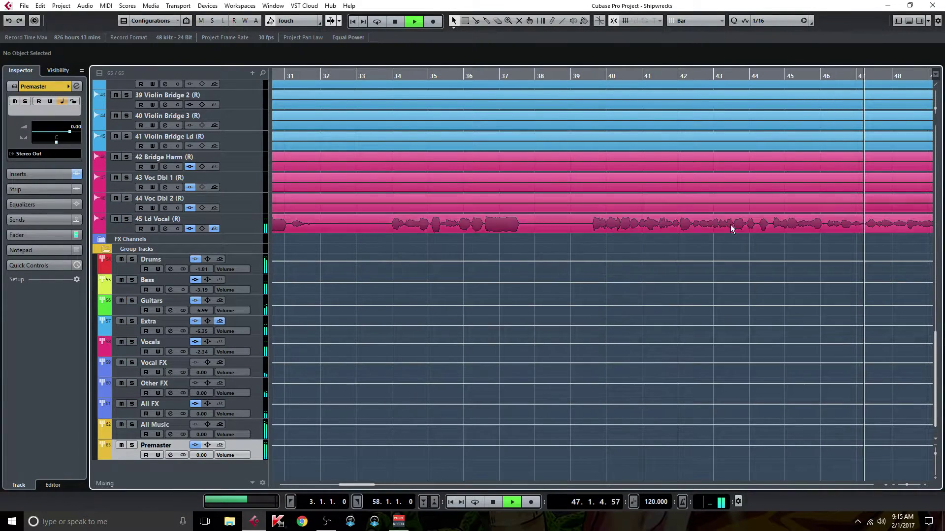
click(132, 259)
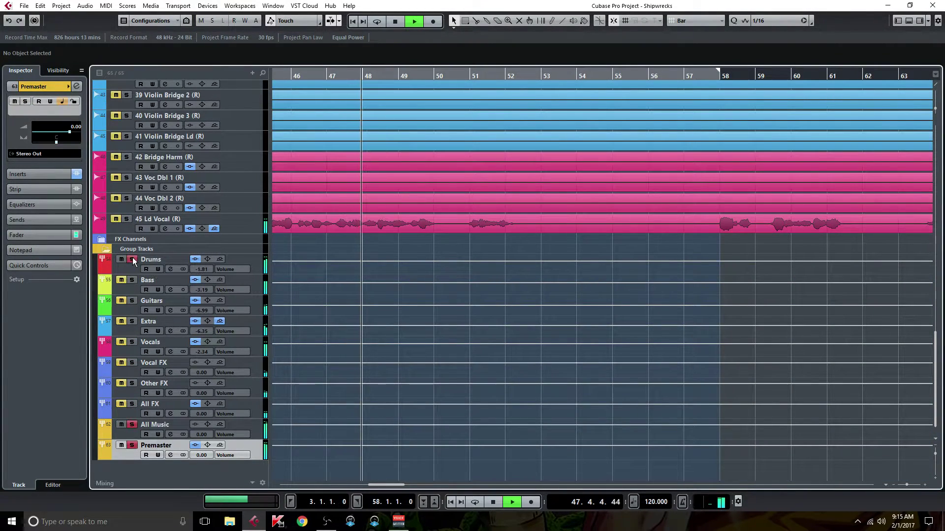
click(171, 455)
click(371, 211)
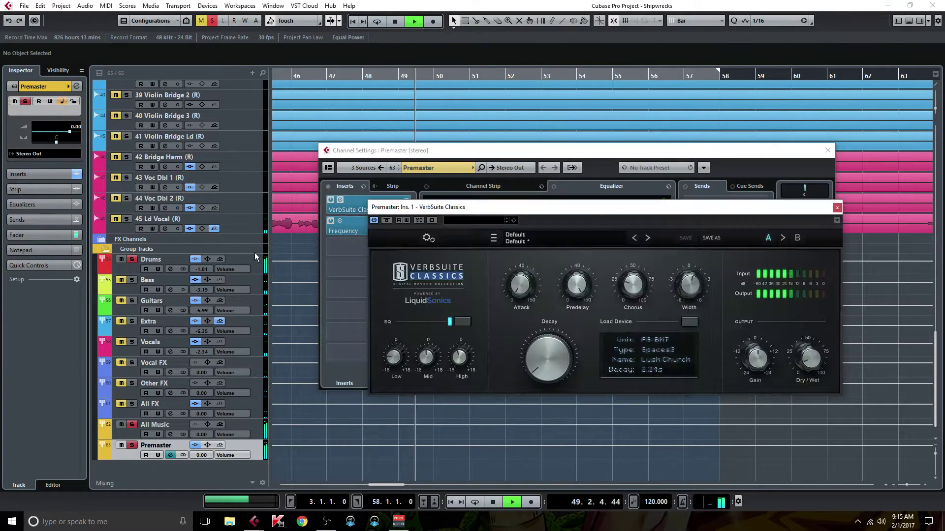
Expand the FX Channels folder and open Snare Verb's UAD EMT 140 insert, with its window offset from VerbSuite Classics
click(102, 239)
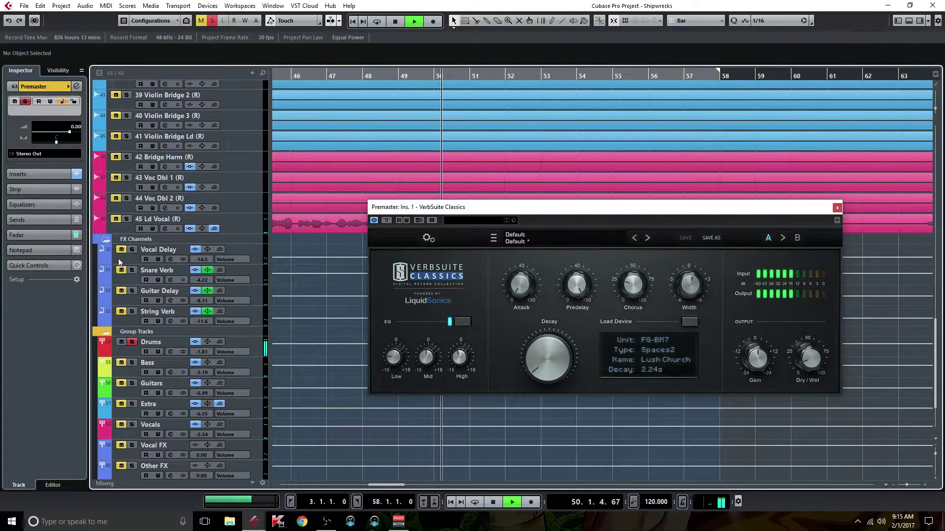
click(170, 279)
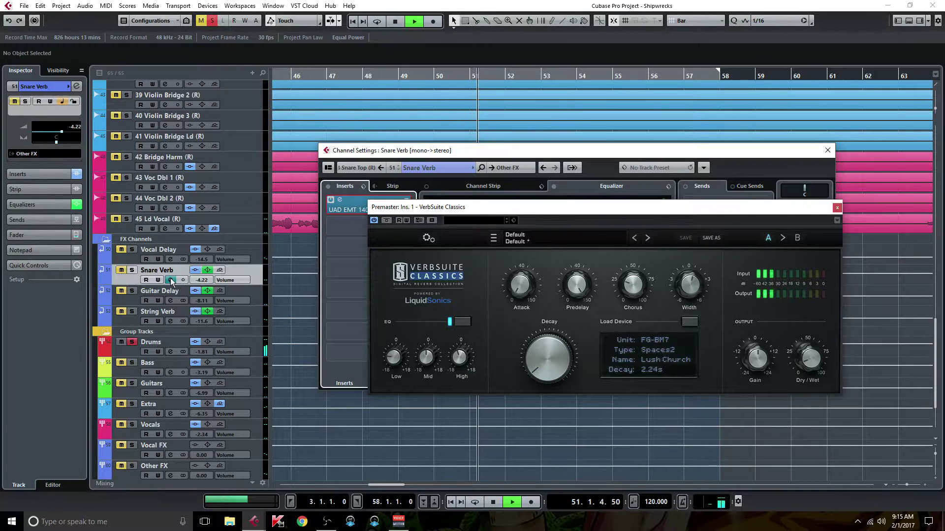
click(355, 209)
click(828, 154)
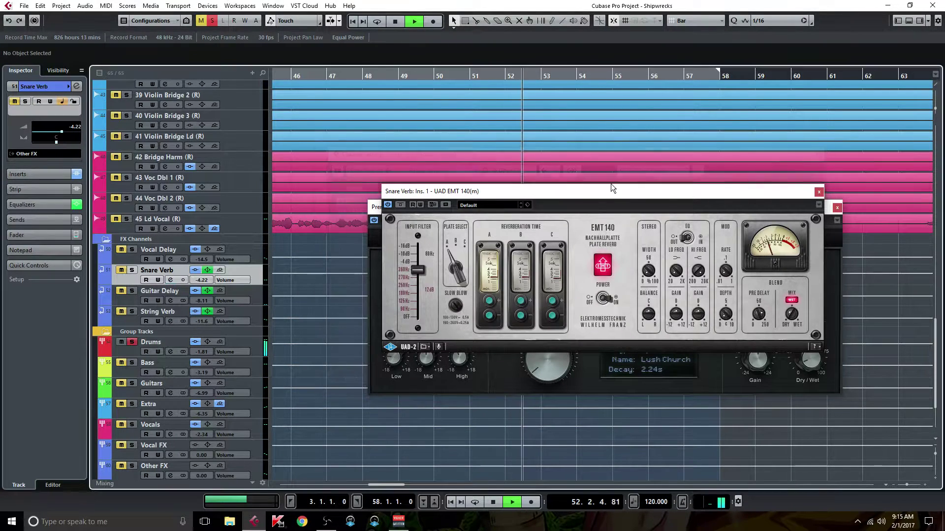
drag(585, 192, 667, 215)
Bypass VerbSuite Classics on the Premaster and UAD EMT 140 on Snare Verb to hear the dry drums, and stop playback
click(384, 220)
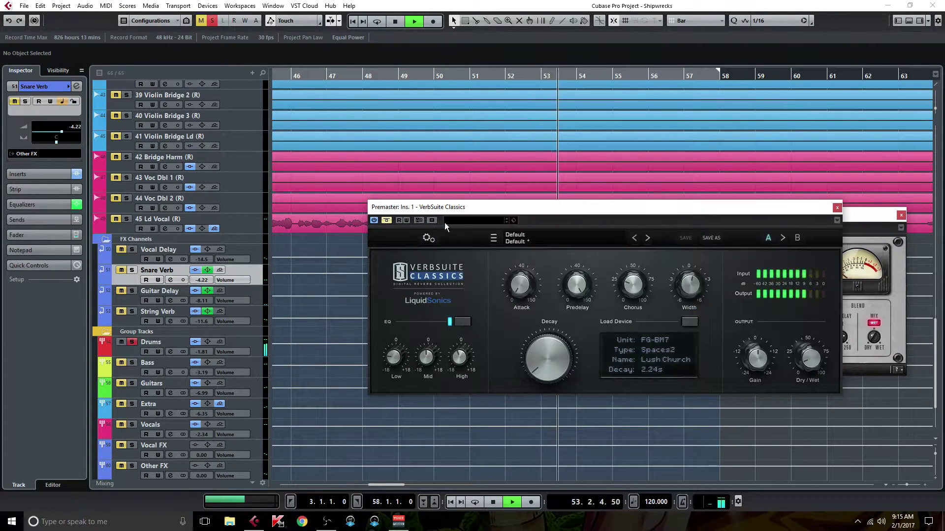
click(851, 216)
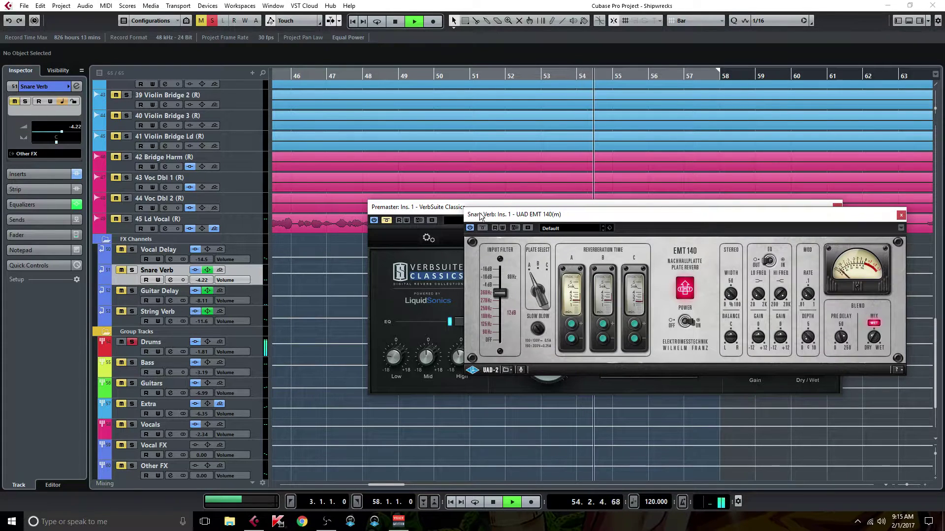
click(486, 229)
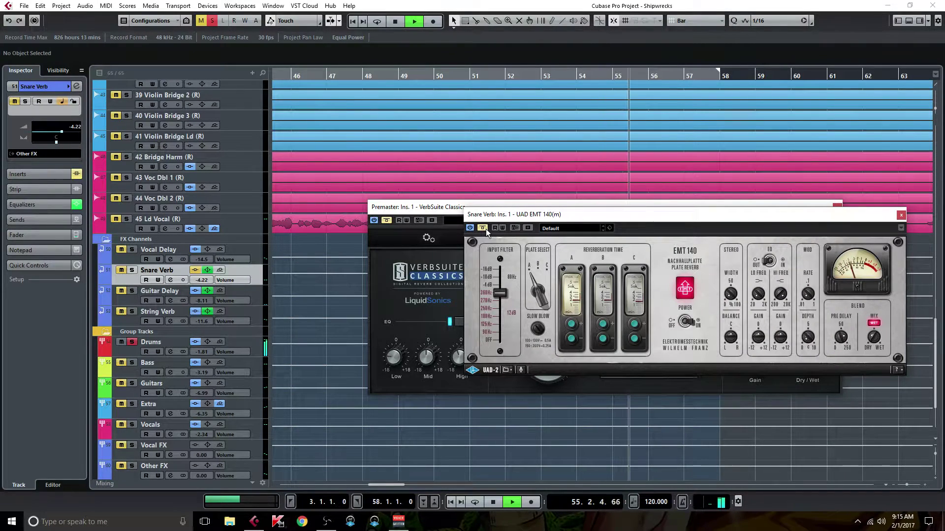
click(484, 228)
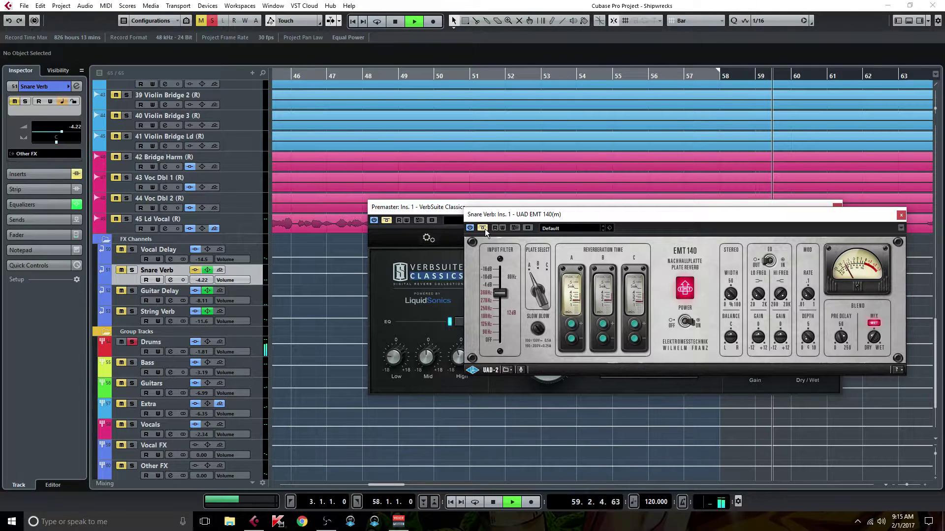
key(space)
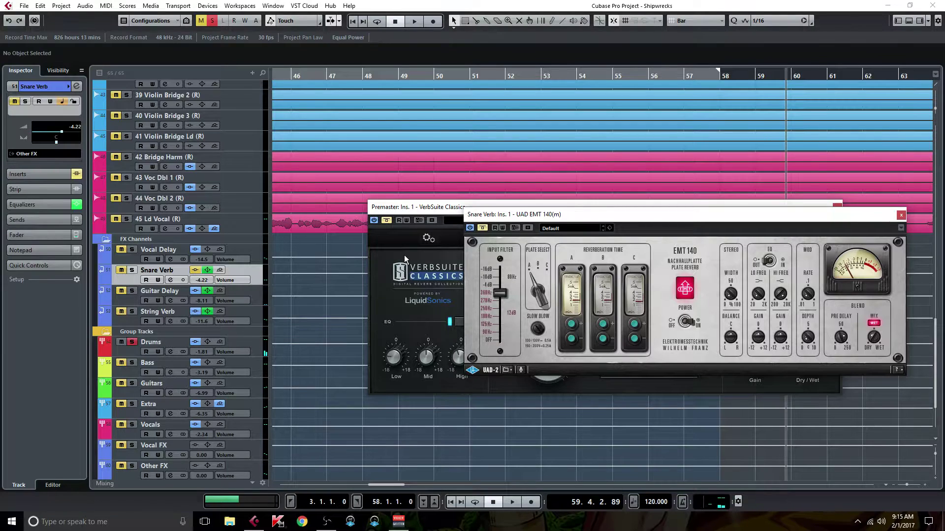
Open the Snare Verb channel settings and arrange them and both reverb plug-in windows so all their controls are accessible
click(170, 280)
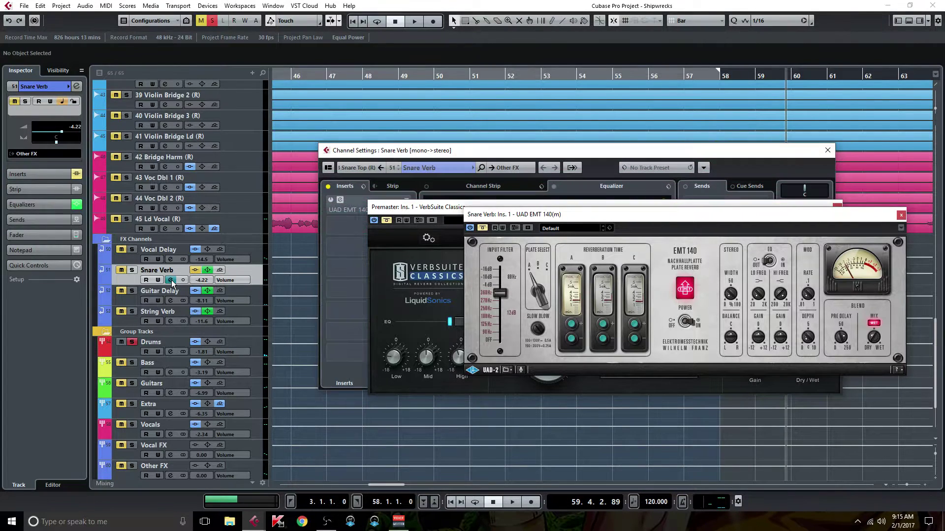
drag(445, 212, 132, 189)
drag(467, 193, 438, 291)
drag(704, 152, 529, 64)
drag(640, 215, 687, 319)
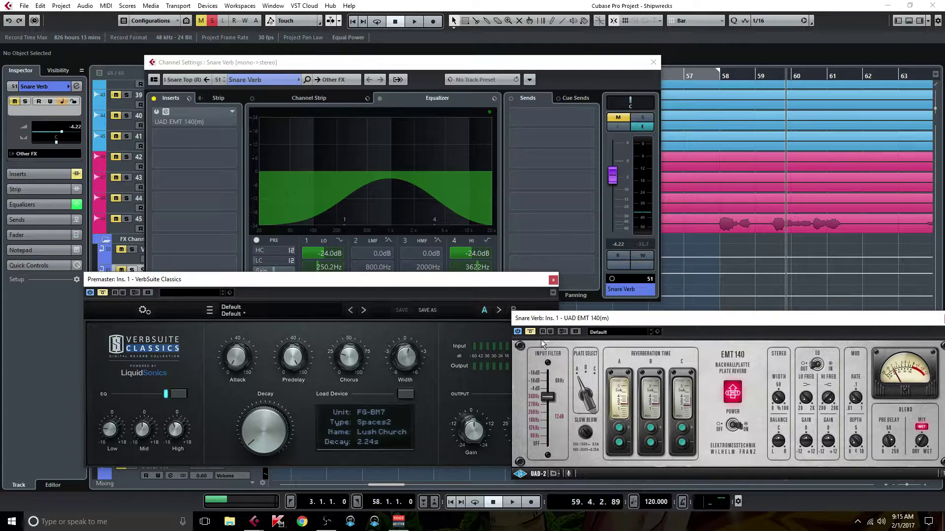
Resume playback and solo the Snare Verb channel from its channel settings
scroll(695, 304, down, 2)
click(414, 21)
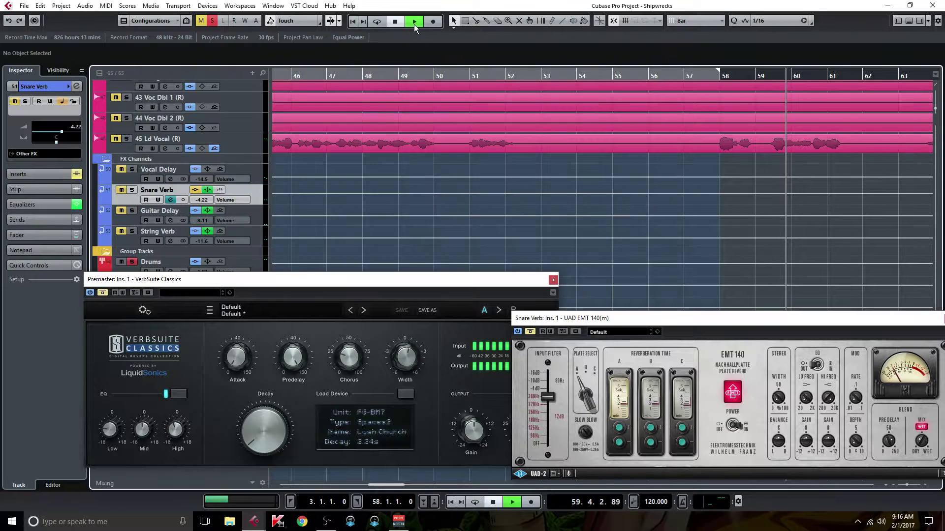
click(170, 200)
click(617, 117)
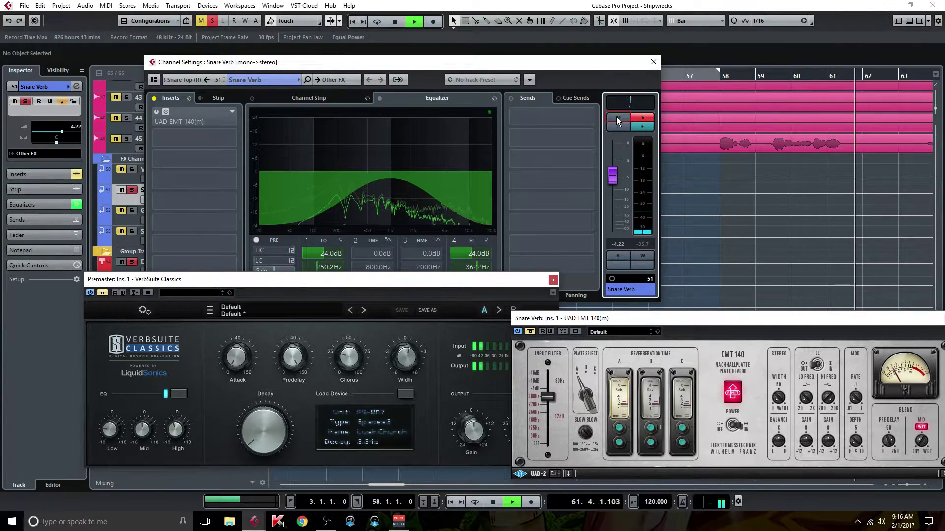
Compare the drums with UAD EMT 140 active and bypassed on Snare Verb, leaving the plug-in active
click(531, 332)
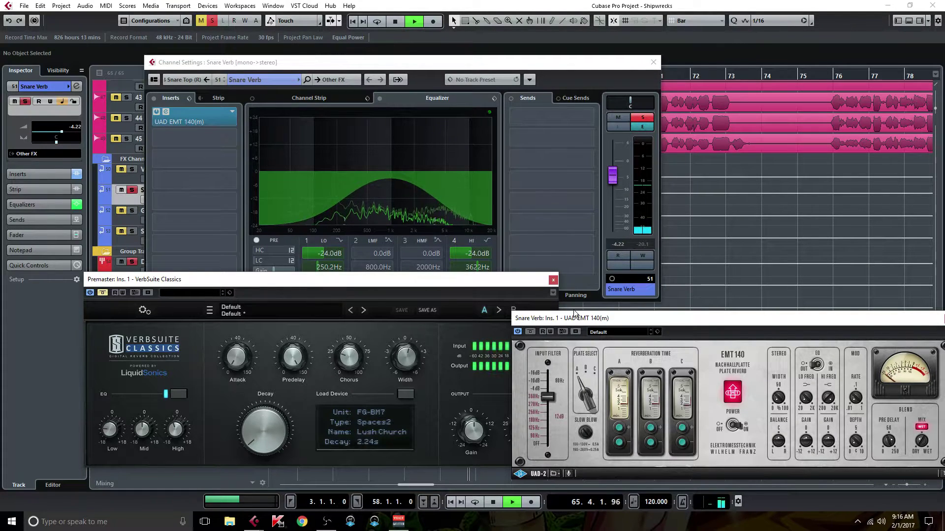
click(530, 331)
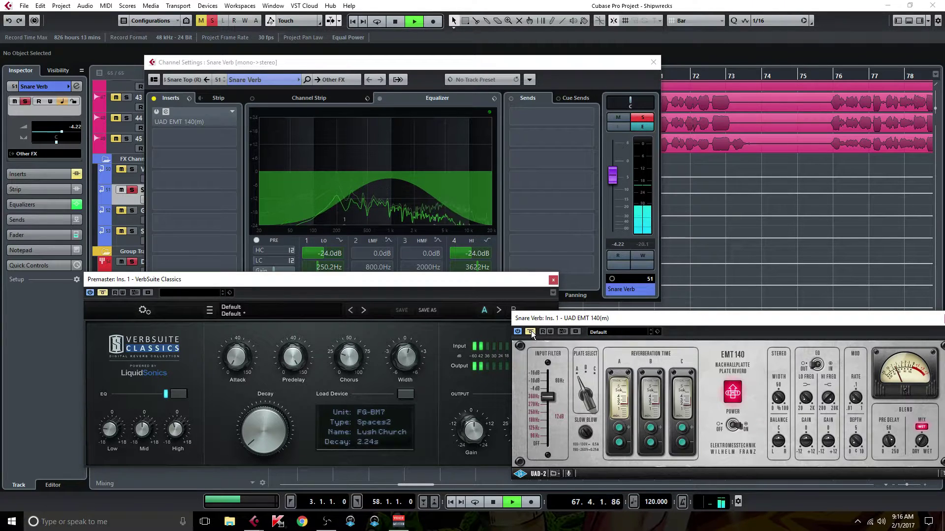
click(530, 331)
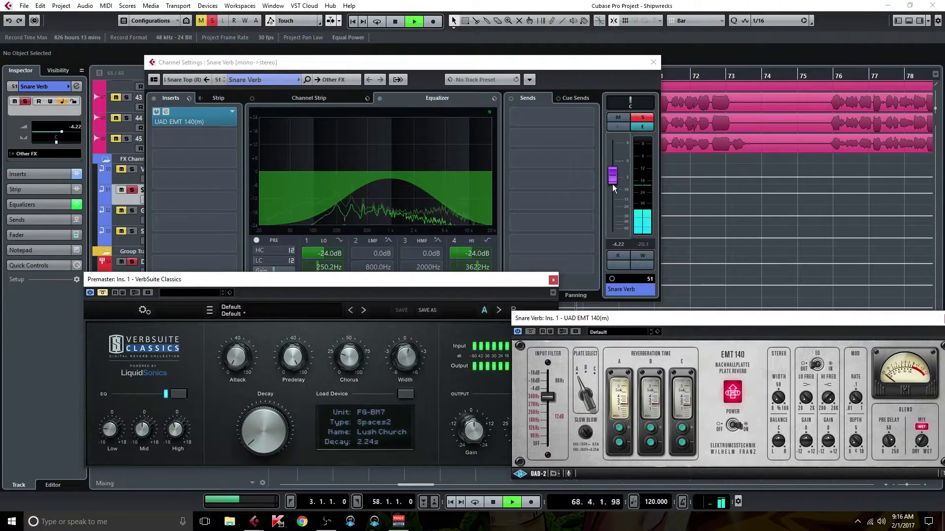
Raise the Snare Verb level to -1.00 and compare the louder reverb with UAD EMT 140 bypassed and active
drag(613, 181, 615, 171)
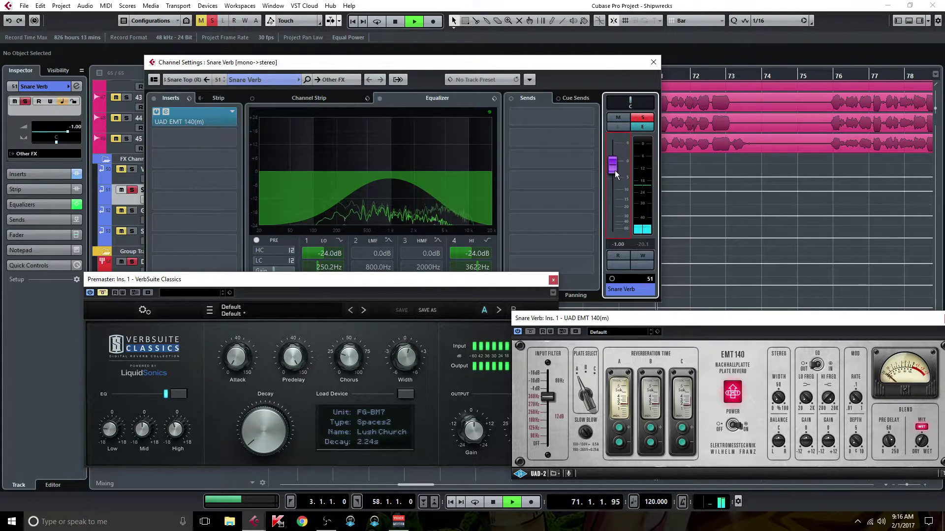
click(531, 331)
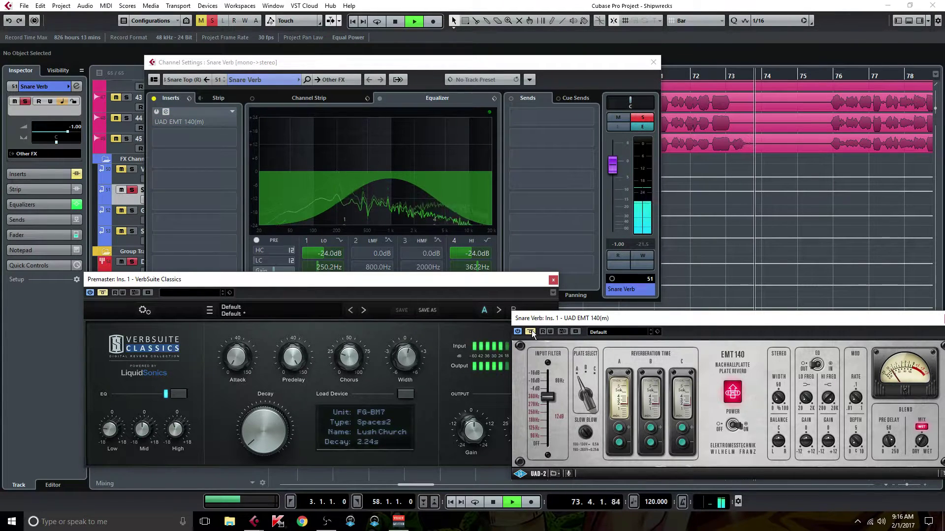
click(531, 331)
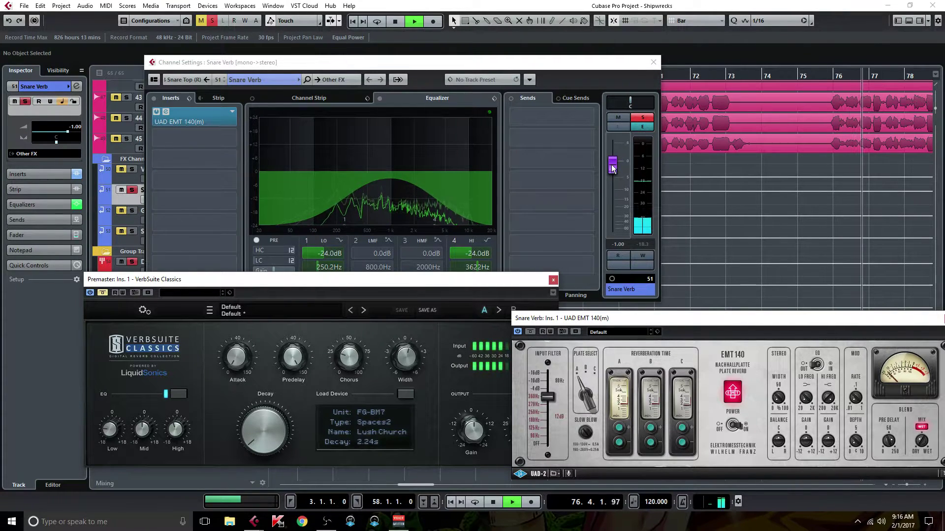
Lower the Snare Verb level to -4.60 and compare the drums with UAD EMT 140 bypassed and active
scroll(615, 177, down, 3)
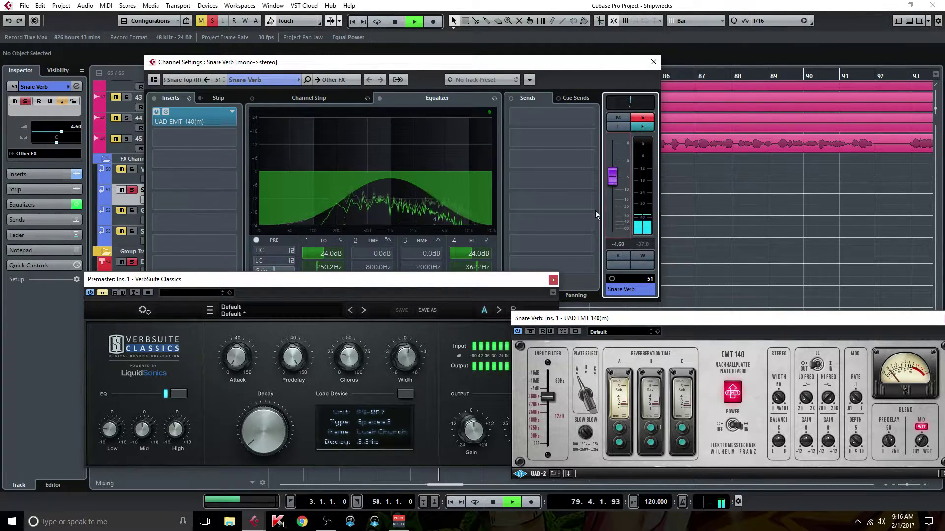
click(530, 332)
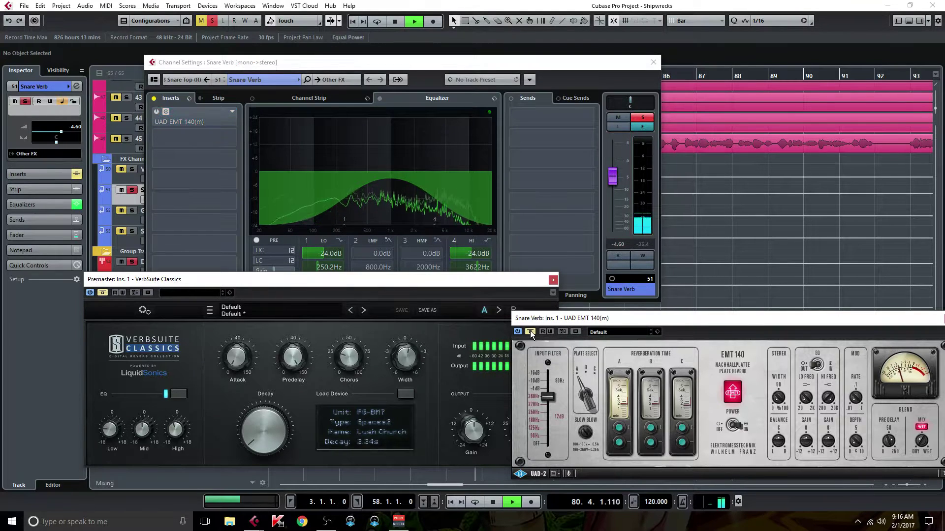
click(530, 332)
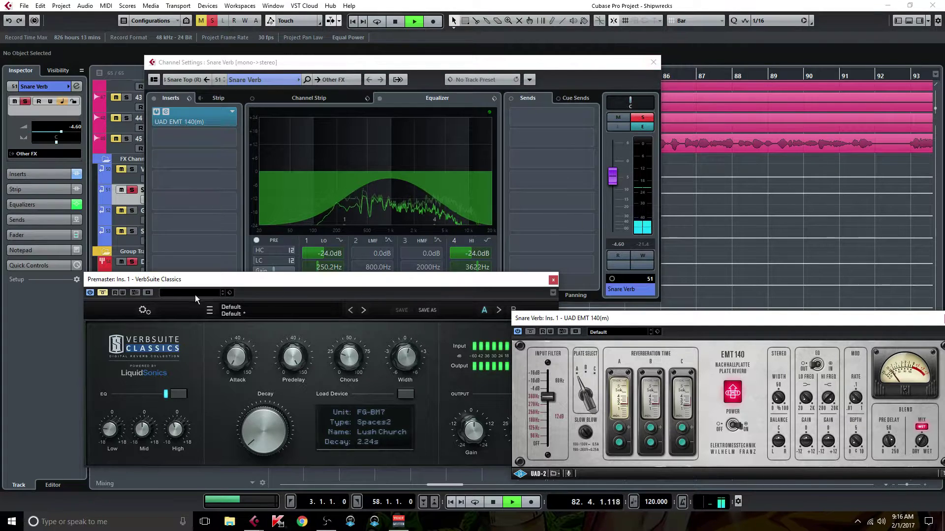
Turn off the bypass of VerbSuite Classics on the Premaster and close both reverb plug-in windows
click(104, 292)
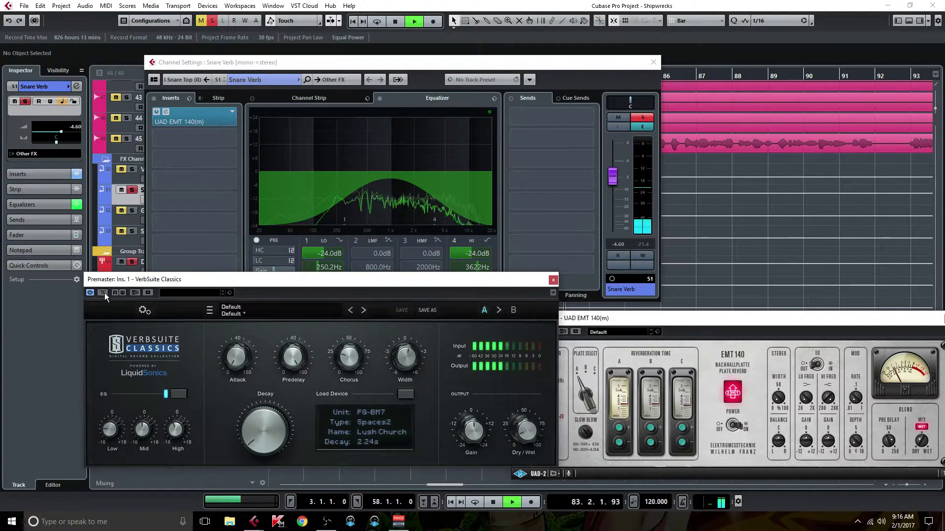
click(553, 281)
drag(701, 318, 491, 297)
click(738, 296)
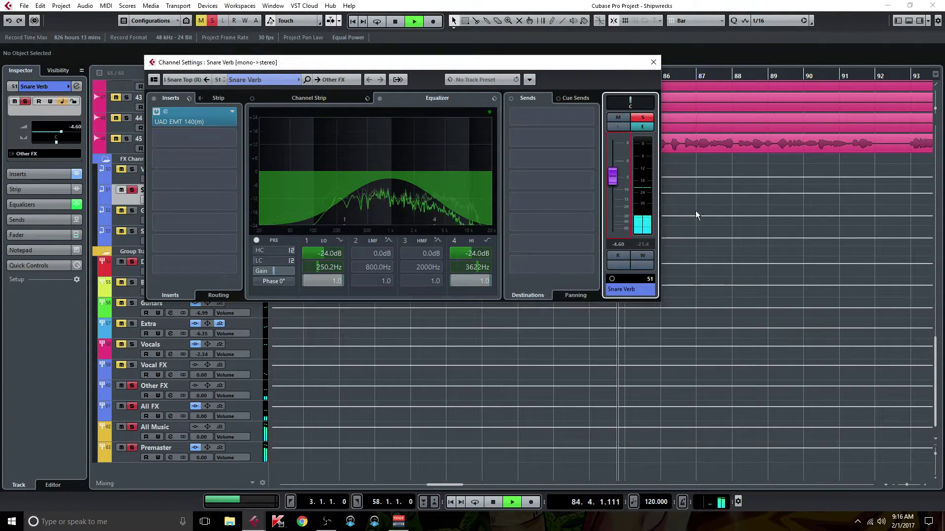
Clear the Snare Verb solo and all remaining solos, and solo the Extra group
click(648, 118)
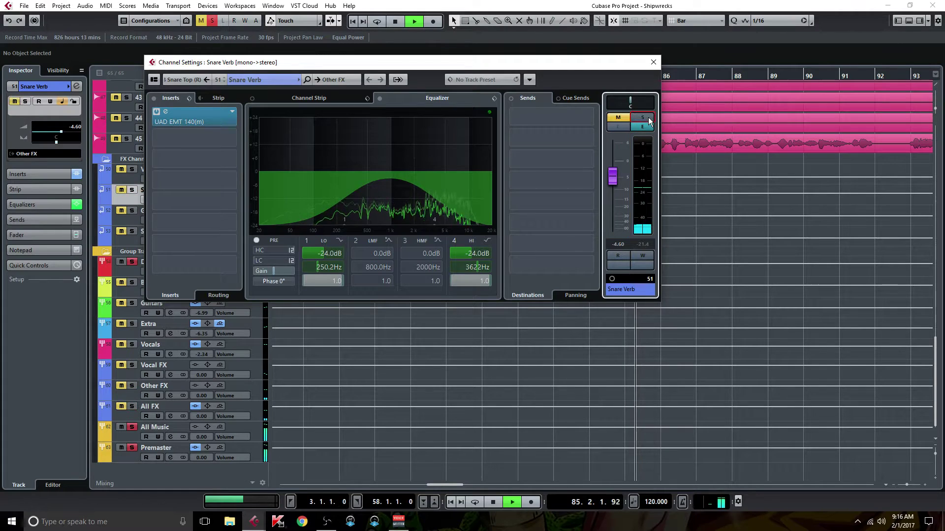
click(212, 21)
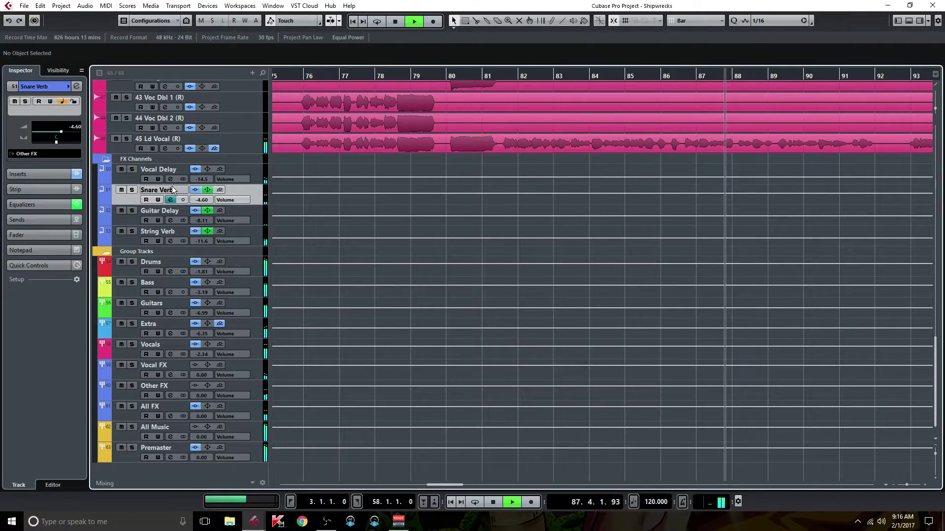
scroll(172, 192, up, 5)
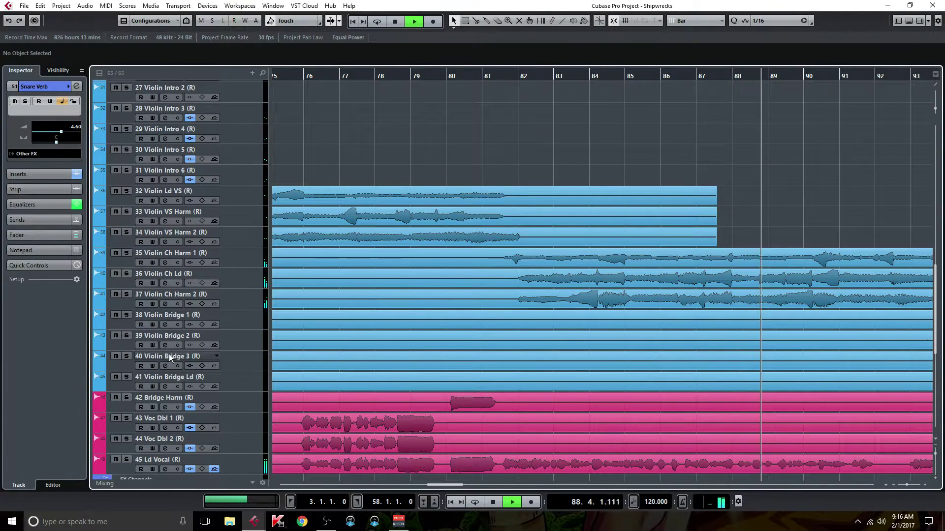
scroll(170, 354, down, 5)
click(133, 323)
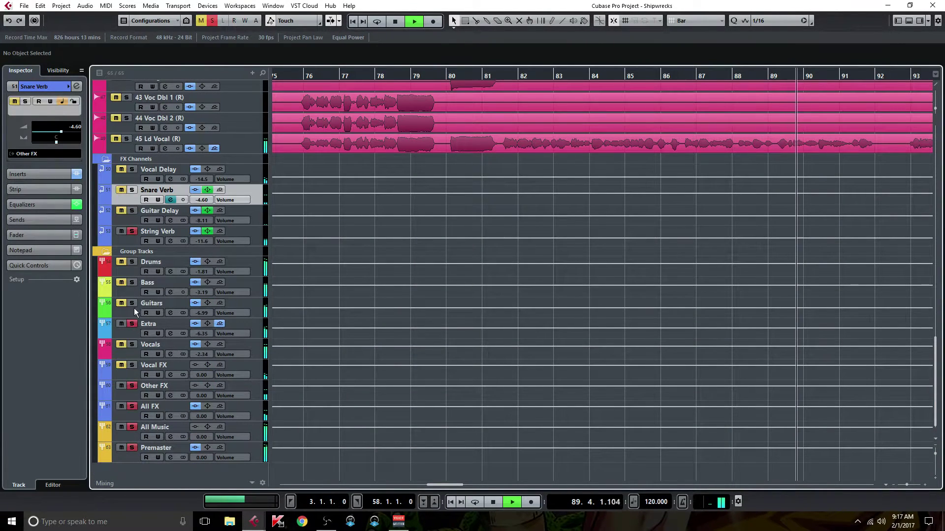
Open VerbSuite Classics on the String Verb channel and place its window clear of the violin tracks
click(172, 240)
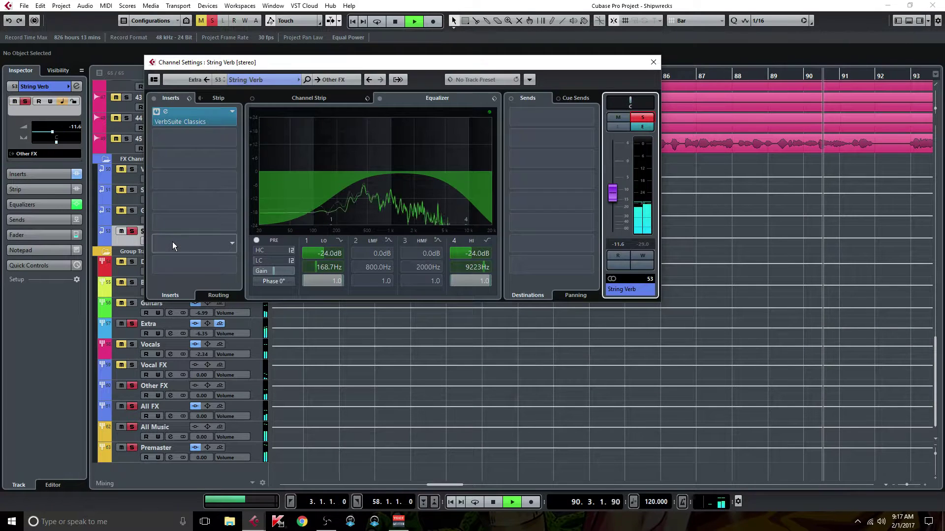
click(198, 119)
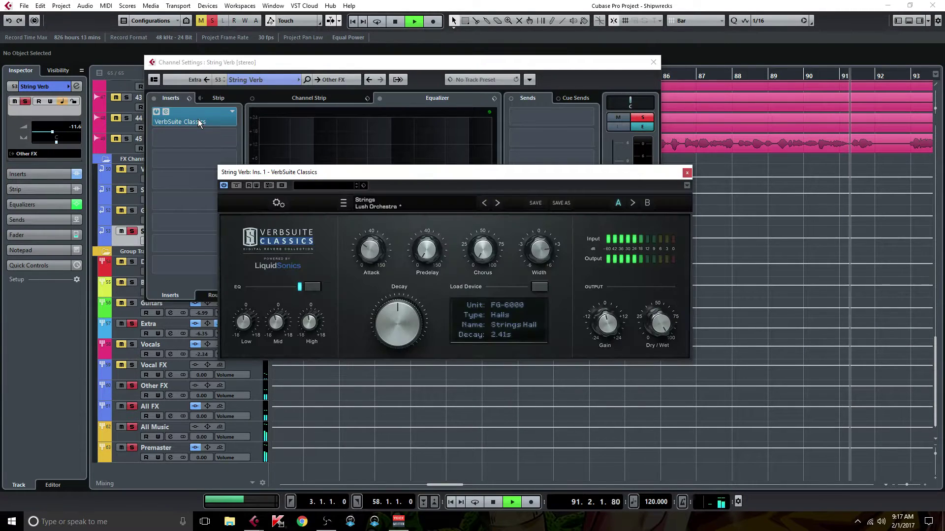
click(654, 63)
scroll(438, 153, up, 4)
drag(385, 176, 483, 289)
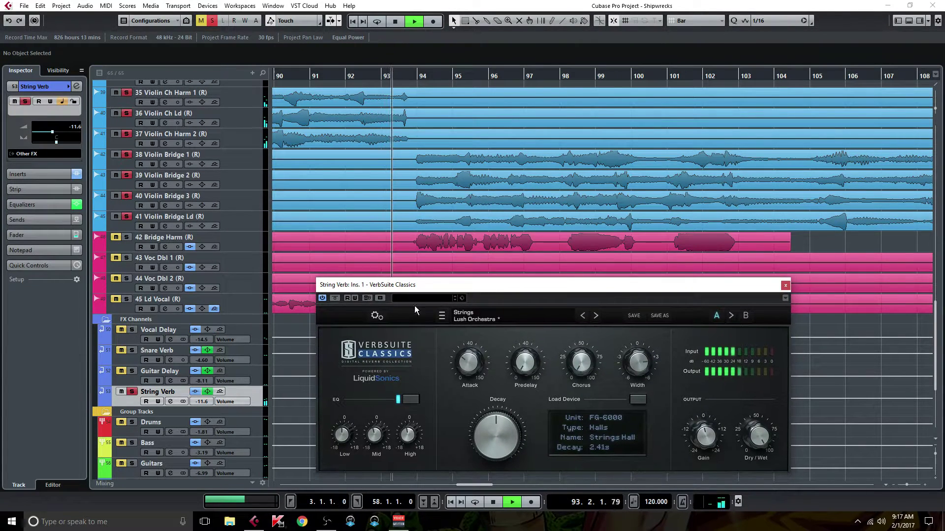
Toggle the VerbSuite Classics bypass on String Verb to compare the strings, and raise the channel's level to -1.40
click(334, 299)
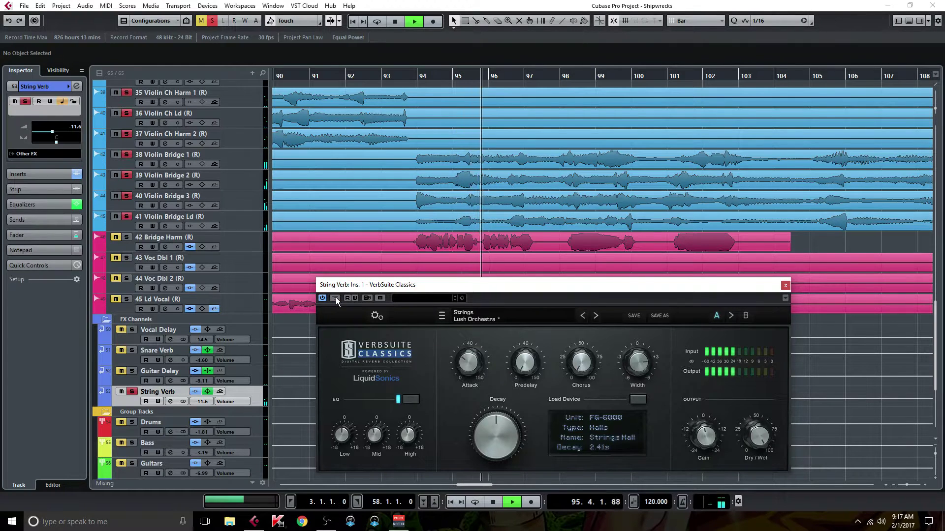
click(171, 402)
drag(612, 193, 613, 177)
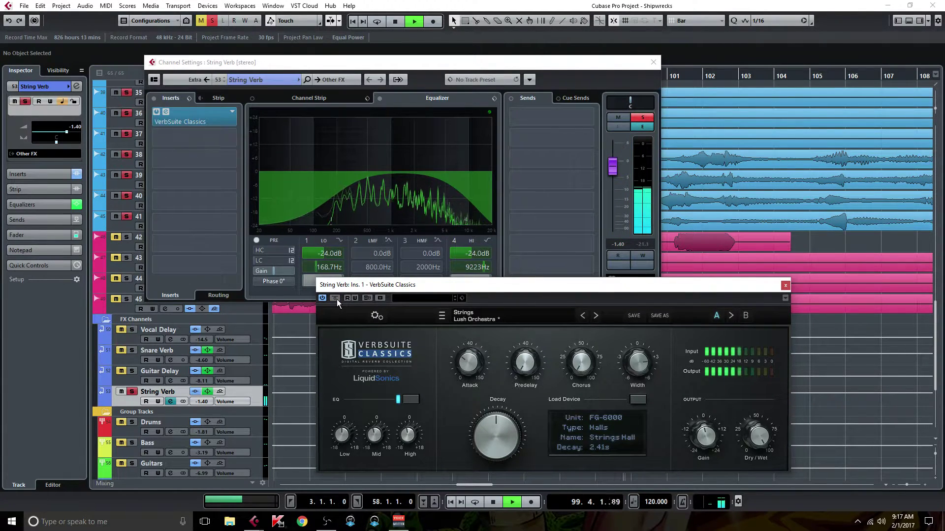
Compare the strings with VerbSuite Classics bypassed and active on String Verb, and lower the channel's level to -11.6
click(336, 298)
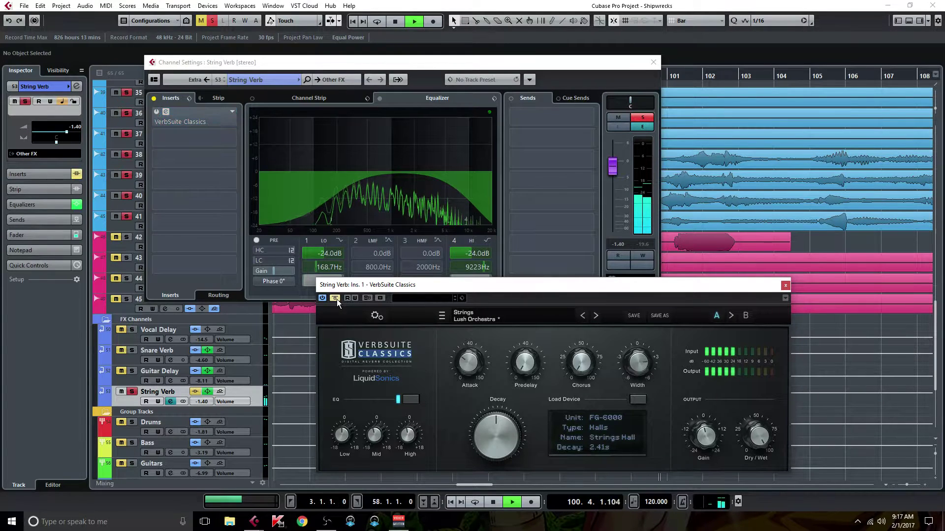
click(335, 298)
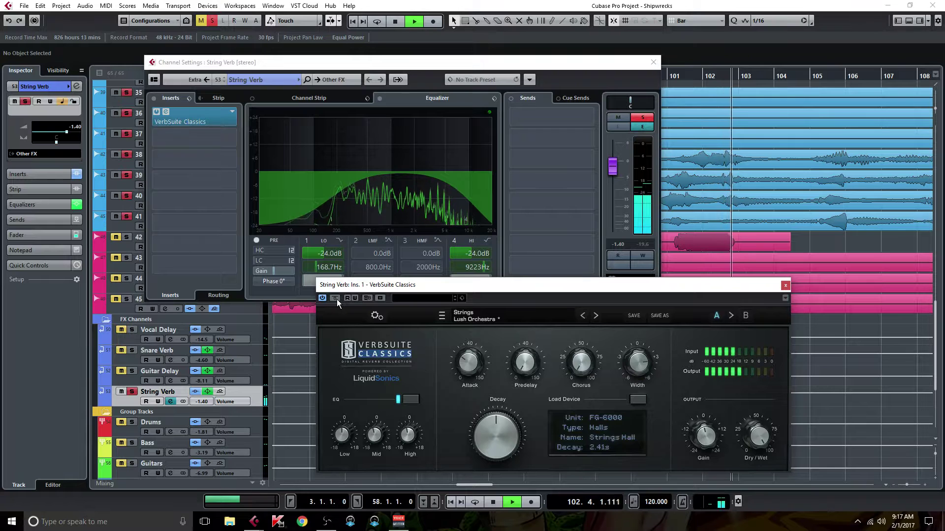
click(337, 298)
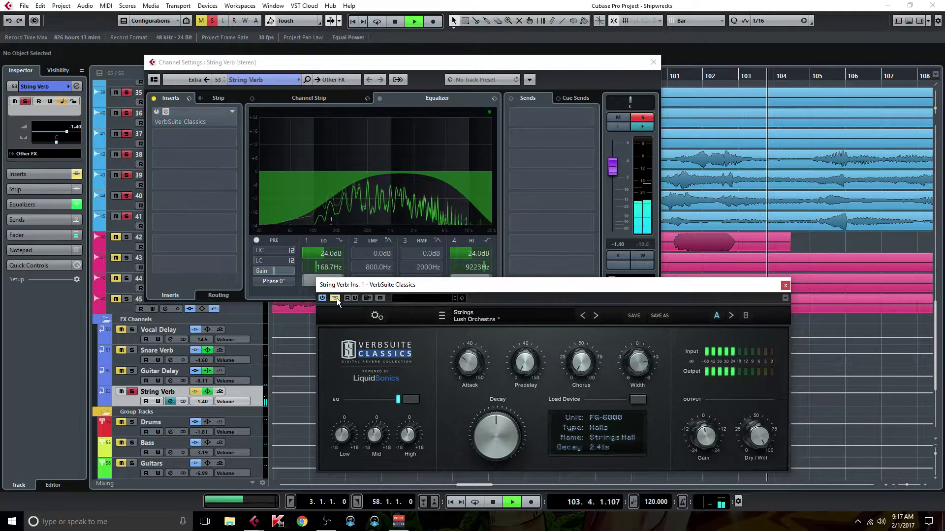
click(336, 298)
drag(613, 167, 618, 197)
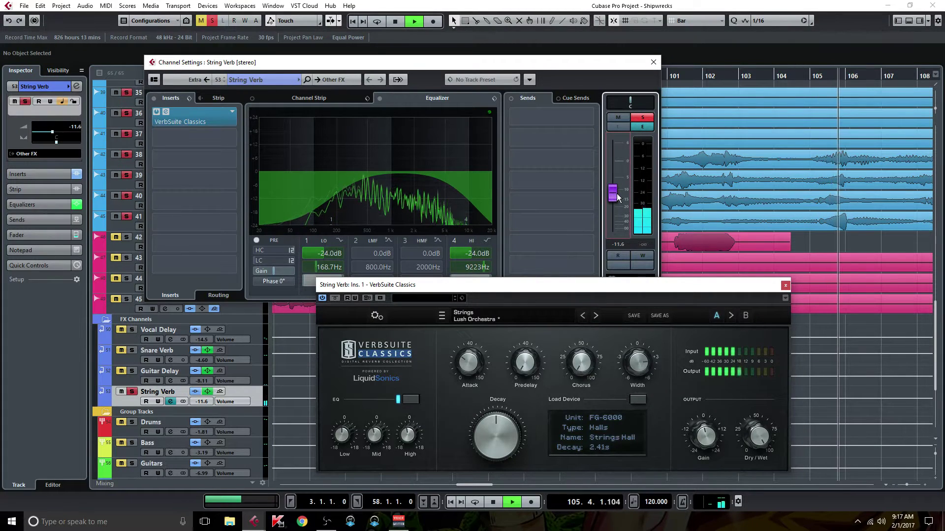
click(338, 298)
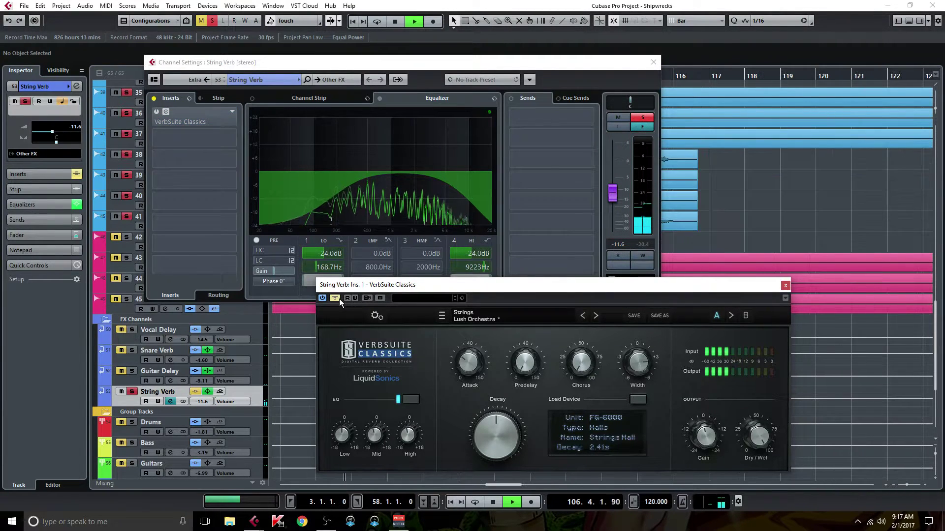
click(338, 299)
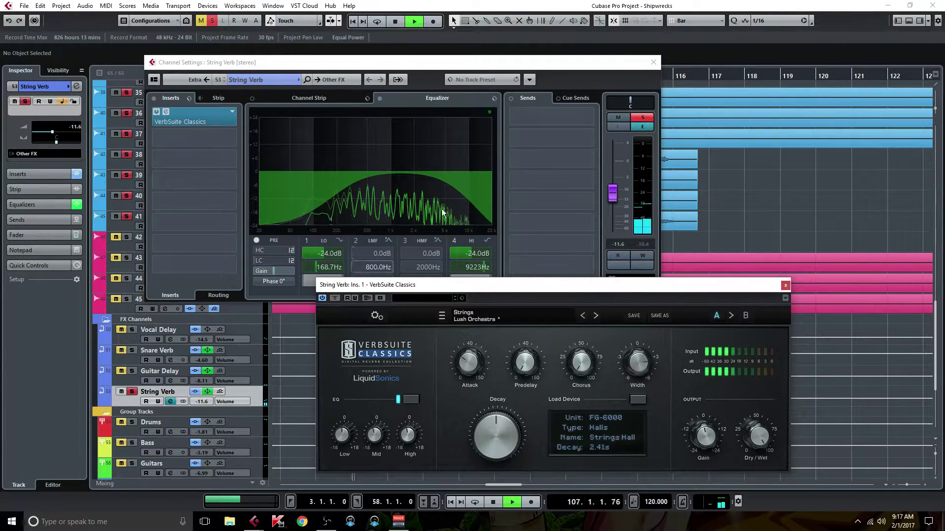
Clear all solos, close the String Verb windows, and solo the lead guitar tracks 21 Ld Gtr 1a 421 and 22 Ld Gtr 1b VR88
click(213, 21)
click(784, 286)
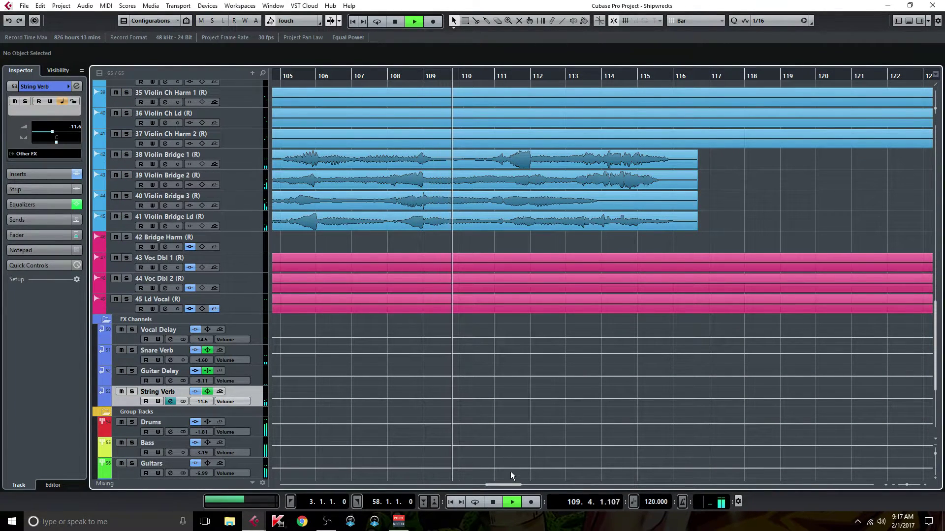
mouse_move(500, 484)
mouse_down()
mouse_move(527, 484)
mouse_move(507, 484)
mouse_up()
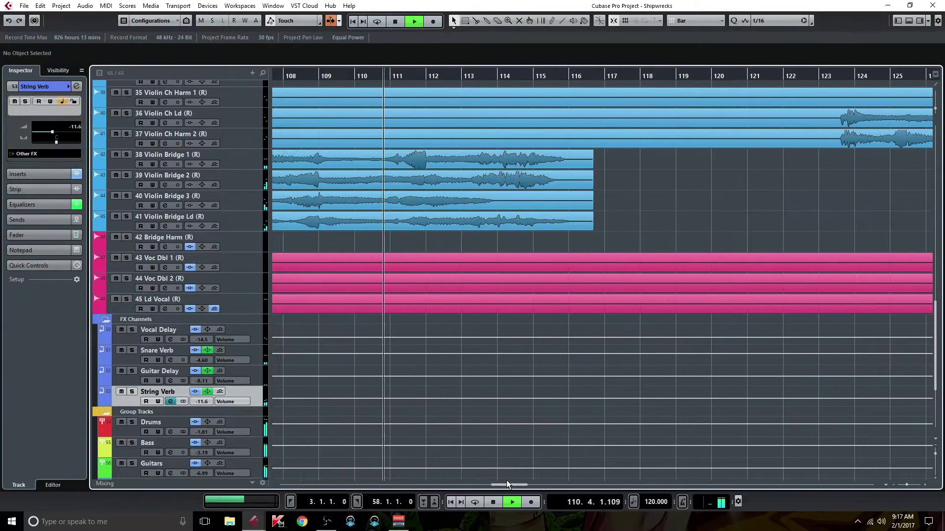
scroll(501, 428, up, 10)
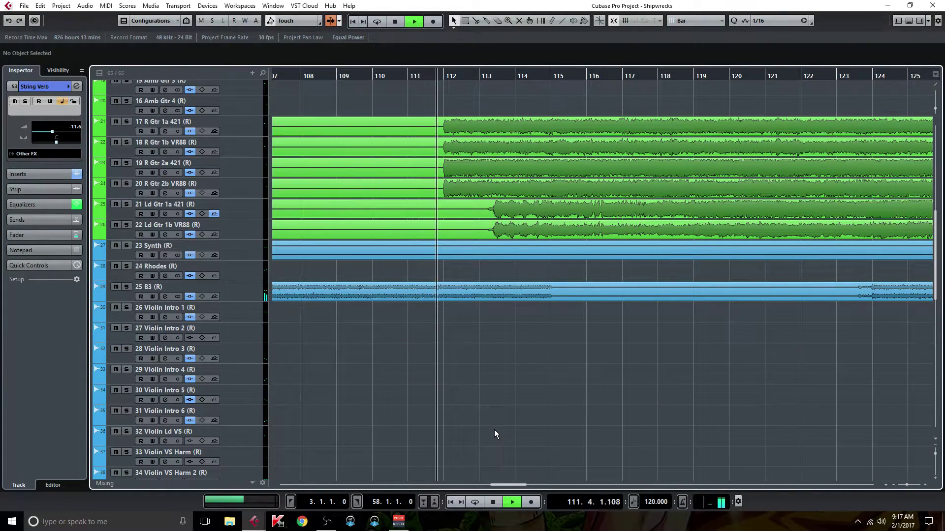
click(126, 204)
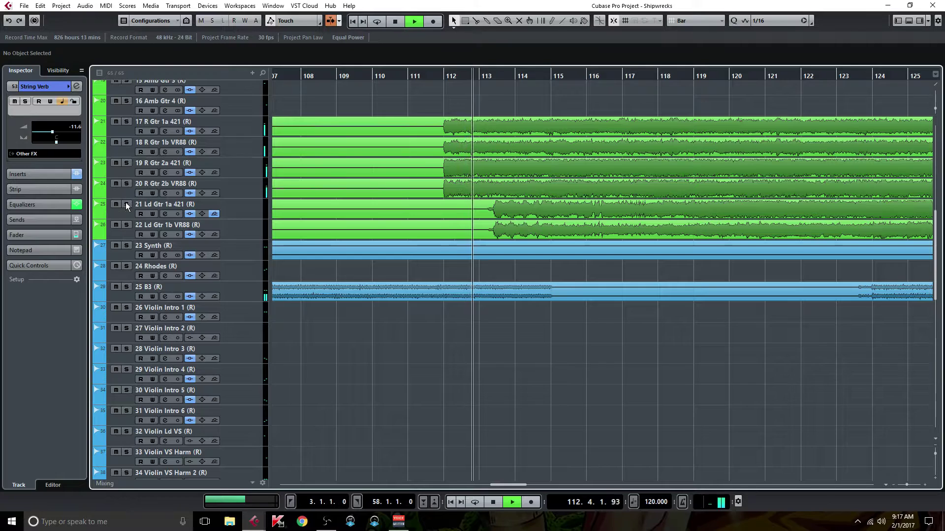
click(126, 224)
Open the Guitar Delay channel settings, raise its level to 3.42 for listening, and bring it back down to -6.96
scroll(110, 275, down, 10)
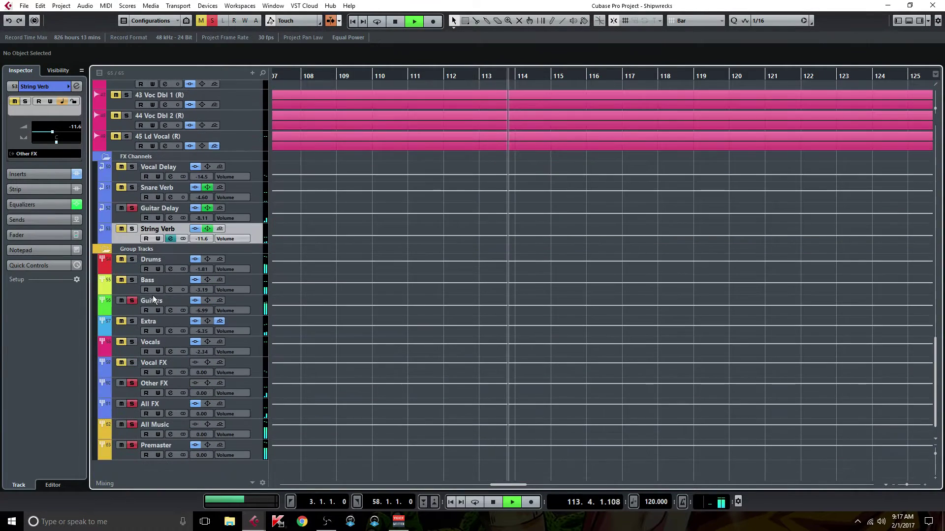
click(171, 218)
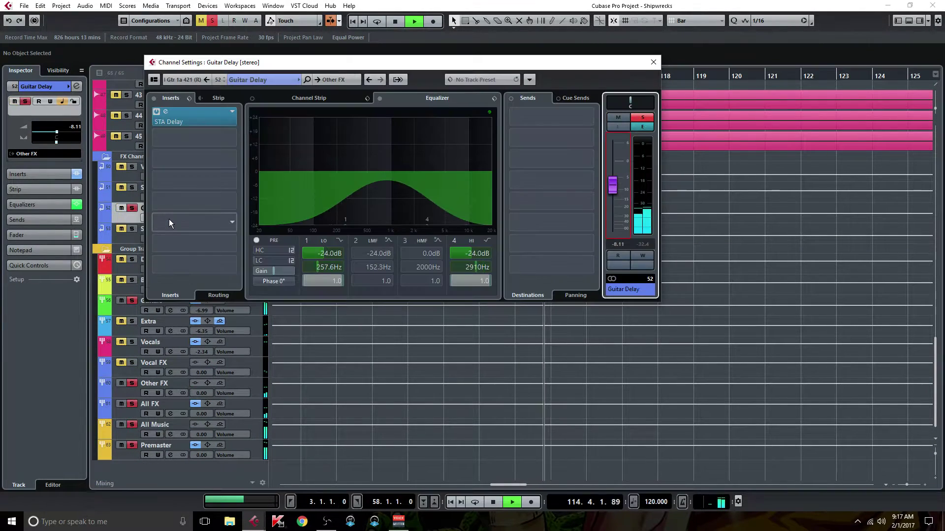
drag(616, 185, 618, 154)
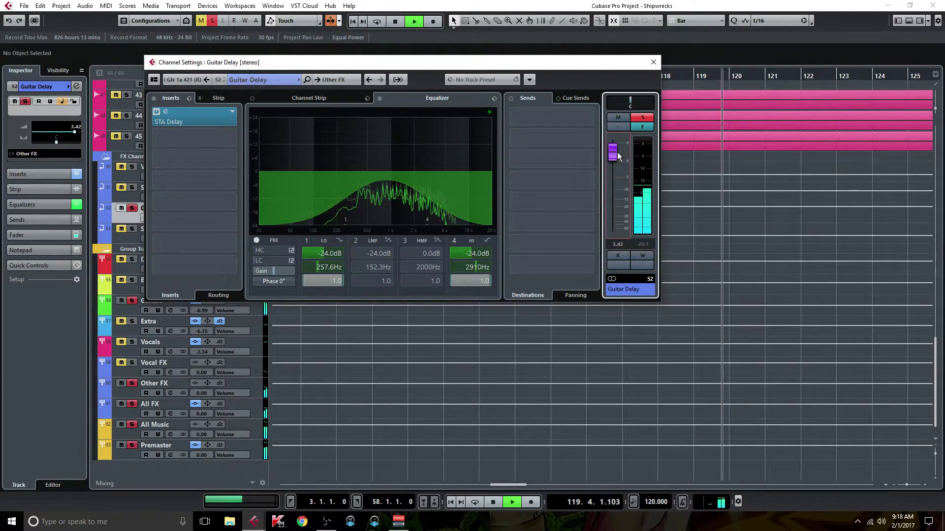
drag(613, 144, 619, 185)
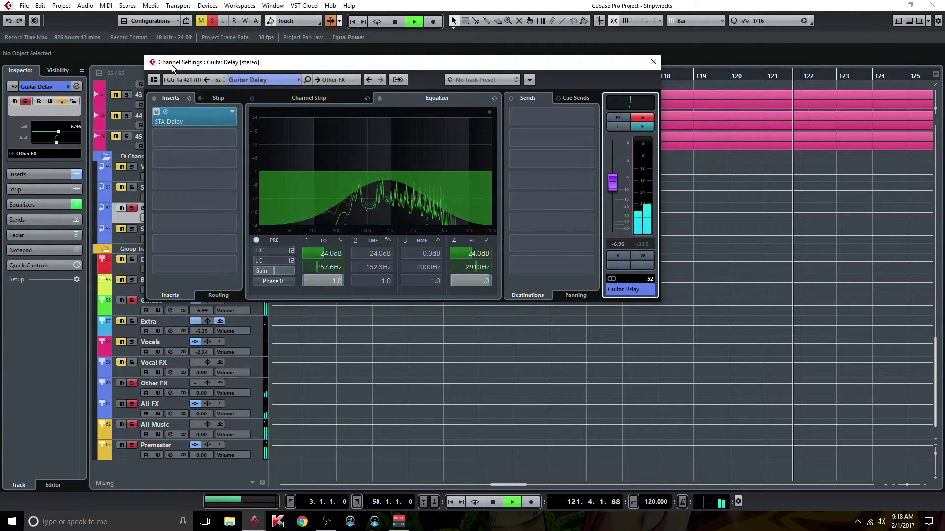
Open STA Delay on Guitar Delay, unsolo the channel to hear the guitars without it, and clear all mutes and solos before closing the plug-in
click(172, 121)
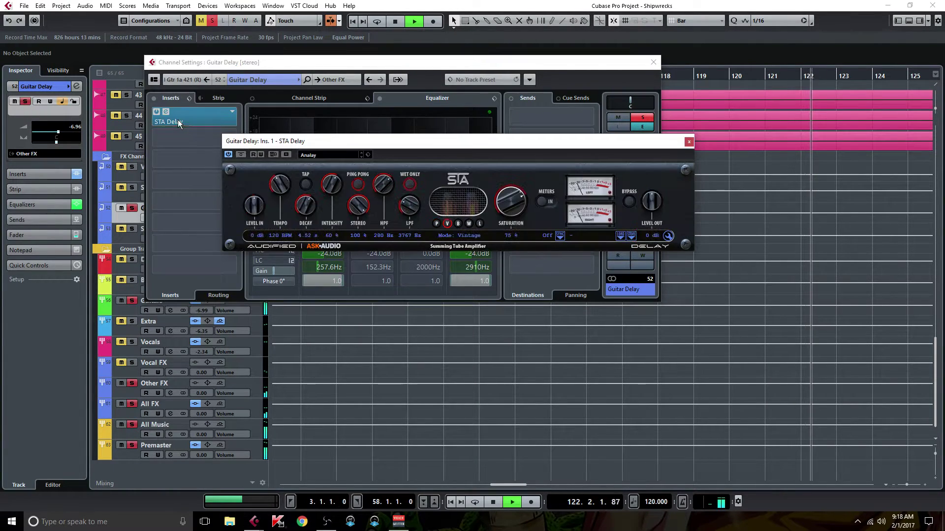
click(653, 62)
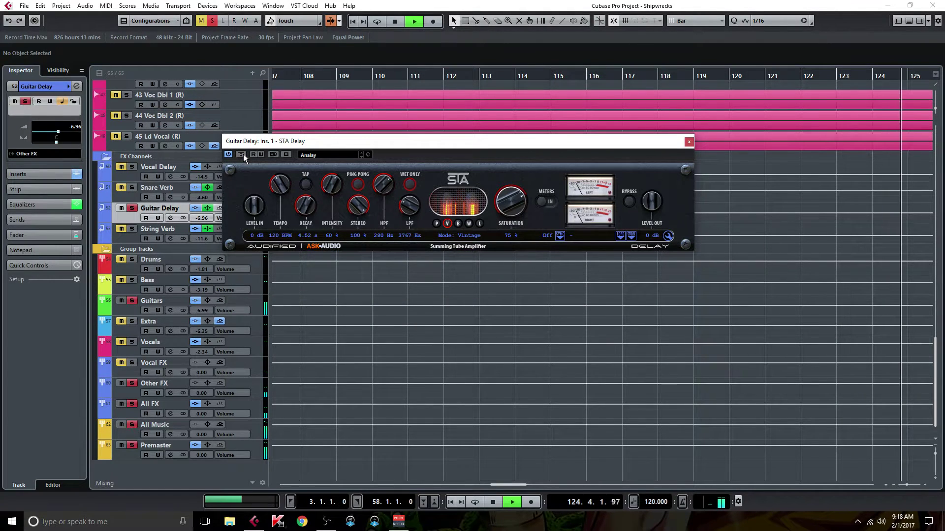
click(133, 208)
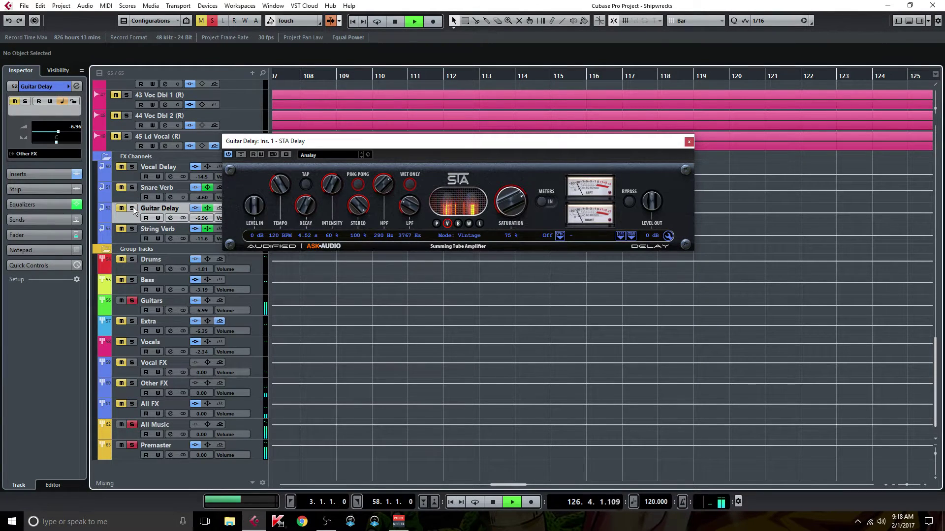
click(202, 20)
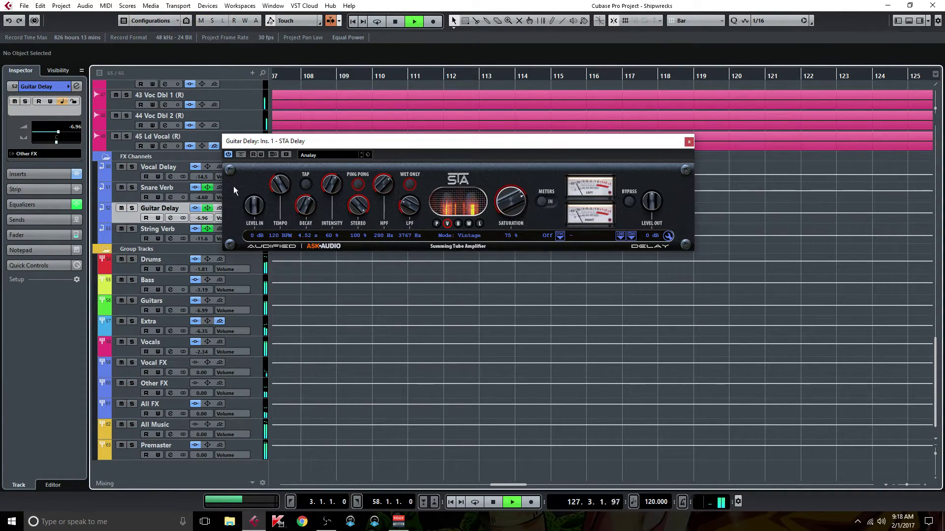
click(690, 143)
Collapse the Group Tracks folder, keep FX Channels expanded, and mute and unmute Guitar Delay to compare it in the full mix
click(105, 157)
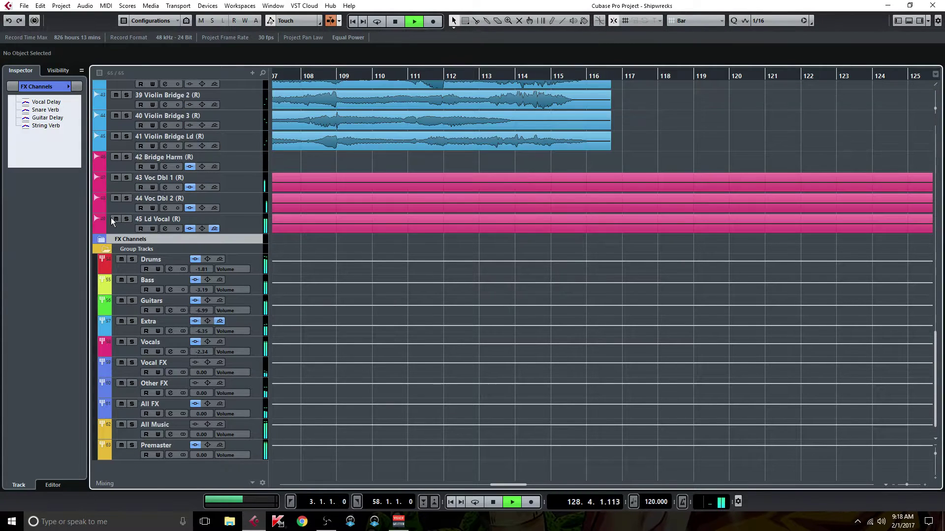
click(108, 249)
click(101, 447)
scroll(162, 423, down, 2)
click(122, 415)
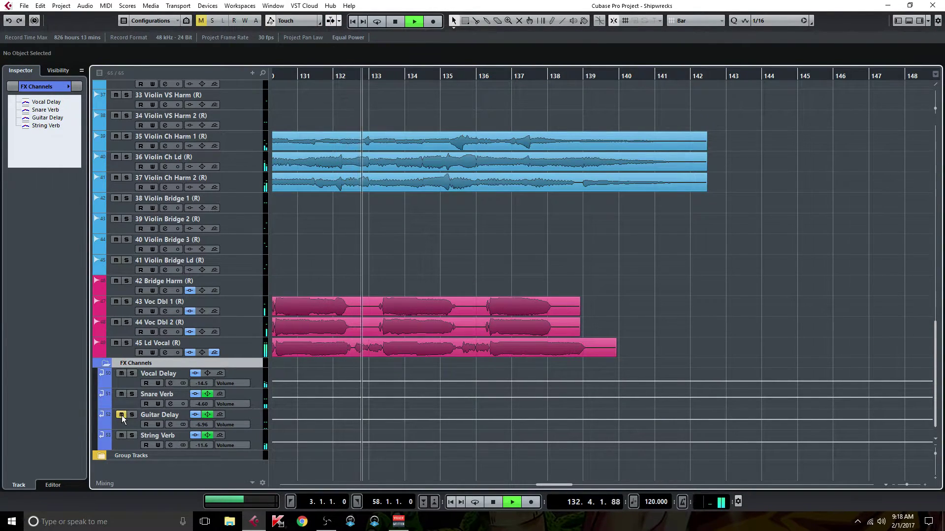
click(122, 415)
Return to the song's beginning, collapse the FX Channels folder, and solo the Guitars group within Group Tracks
scroll(483, 372, up, 8)
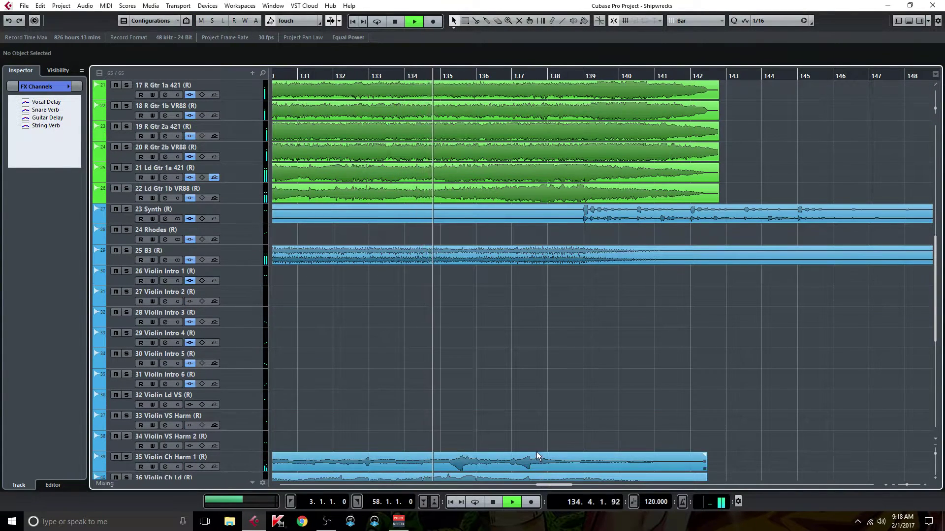
scroll(536, 452, up, 5)
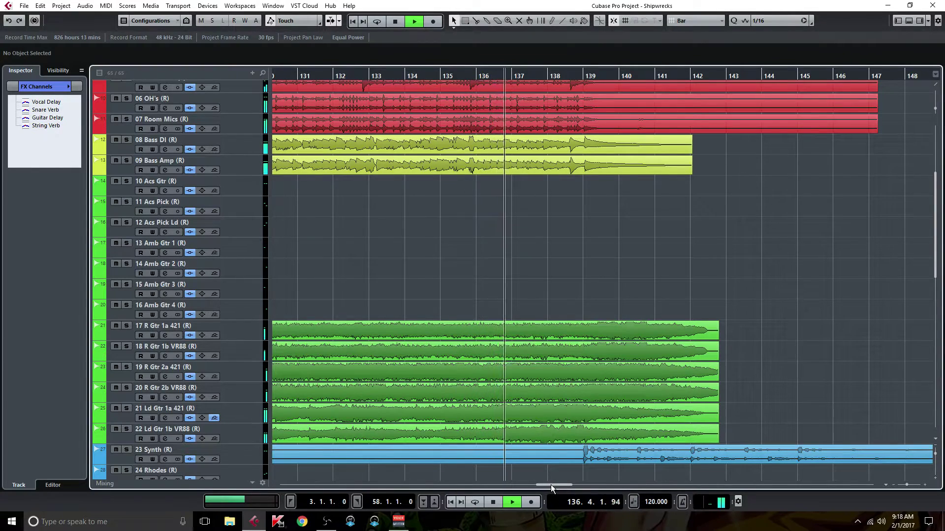
drag(550, 485, 231, 449)
scroll(231, 450, down, 10)
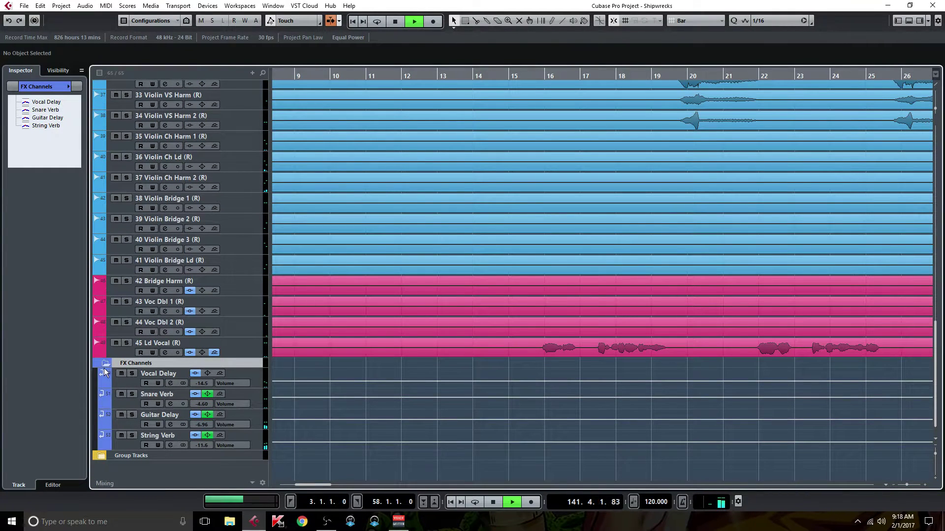
click(105, 363)
click(105, 454)
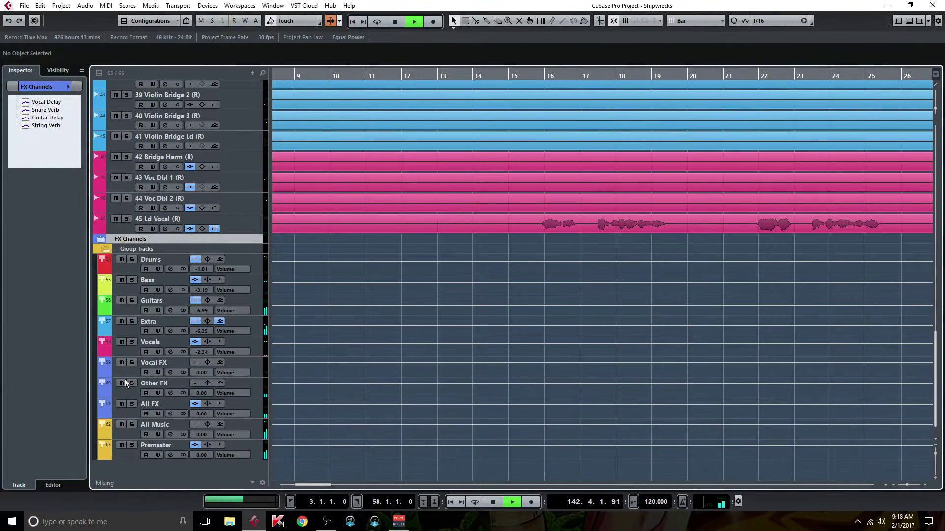
click(132, 301)
Play from the middle of bar 14 and show the MixConsole inserts of the Amb Gtr tracks below the project
scroll(525, 365, up, 12)
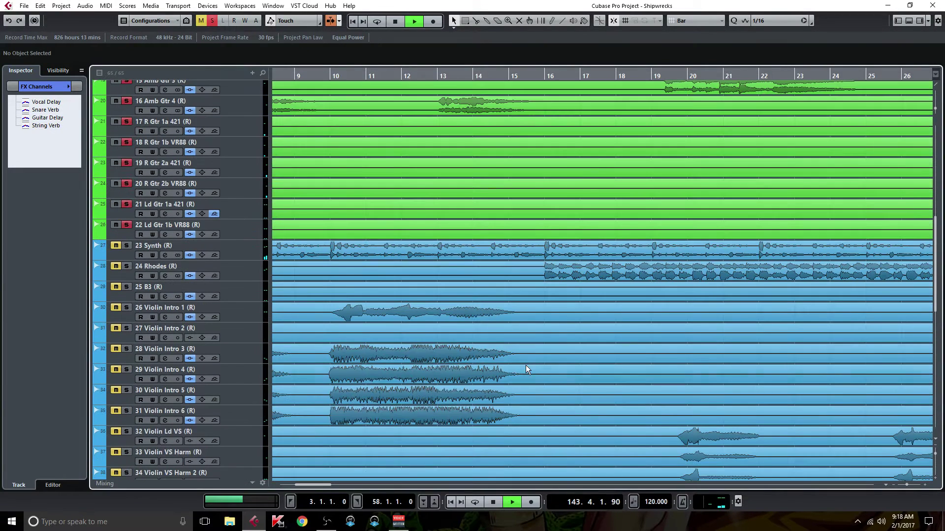
click(495, 77)
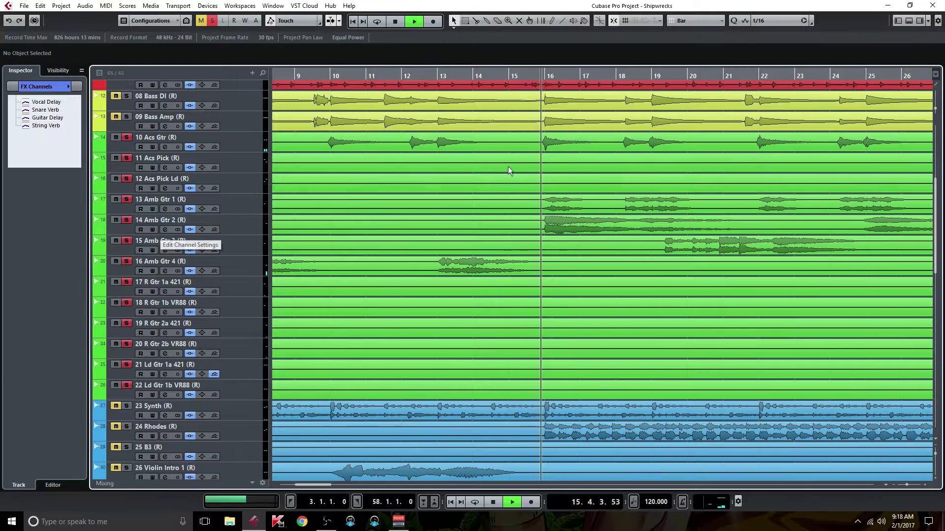
click(910, 23)
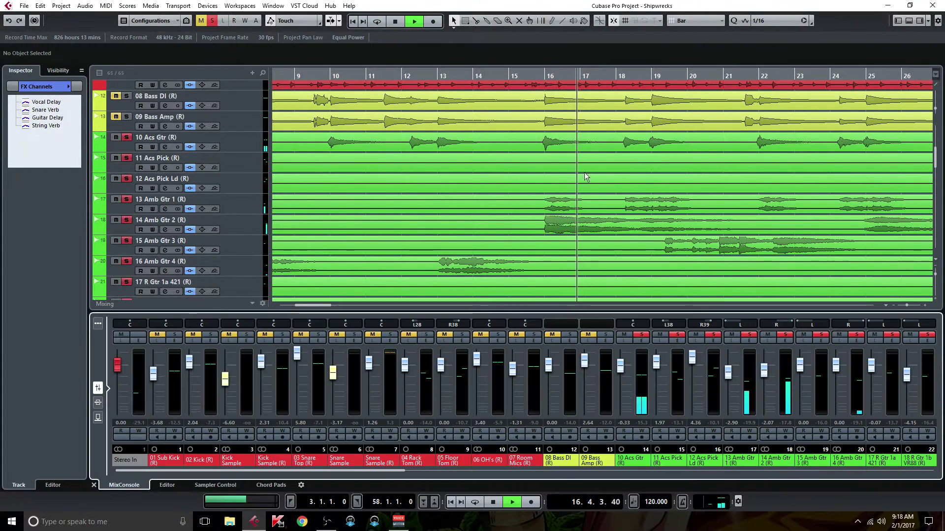
drag(383, 473, 480, 470)
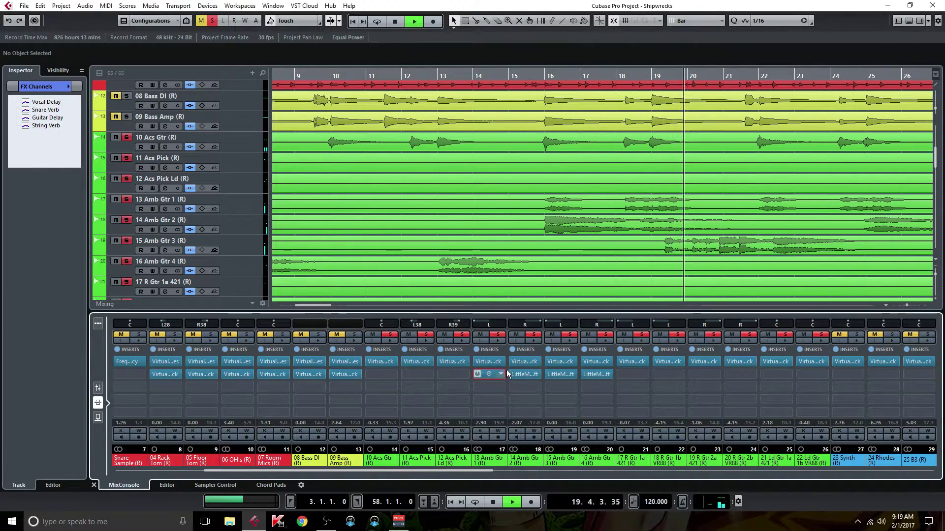
Switch the second insert off and back on for the Amb Gtr tracks to compare the ambient guitars
click(586, 373)
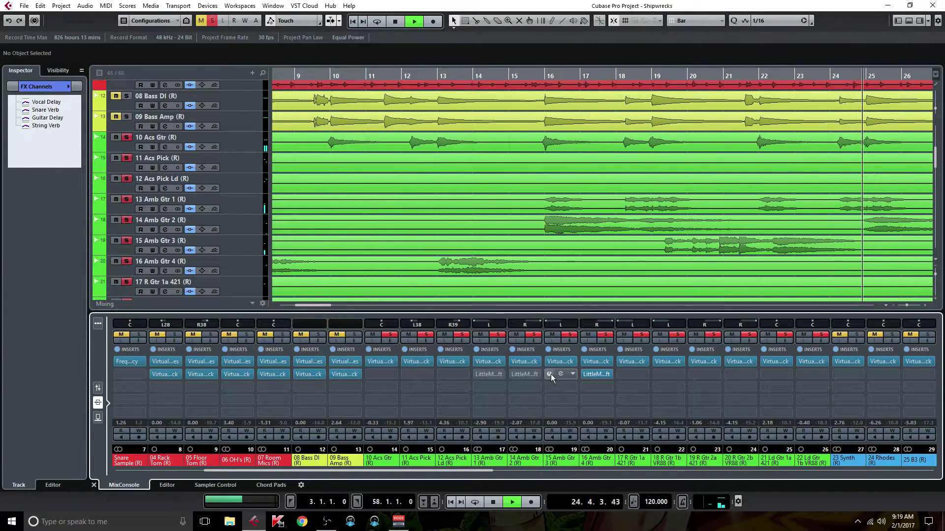
click(513, 373)
click(478, 373)
click(549, 374)
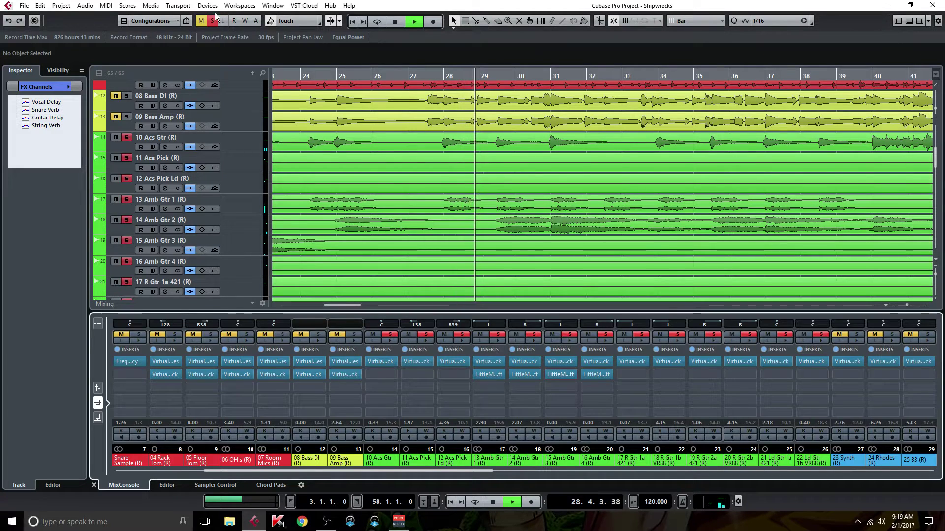
Bypass the second insert on Amb Gtr 1, 2 and 3, and re-enable it to compare the soloed ambient guitars
click(478, 374)
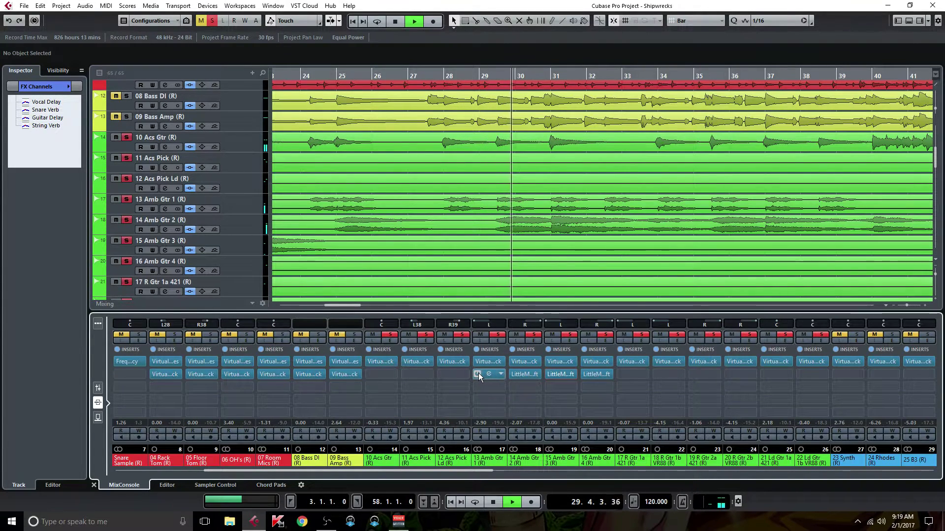
click(548, 375)
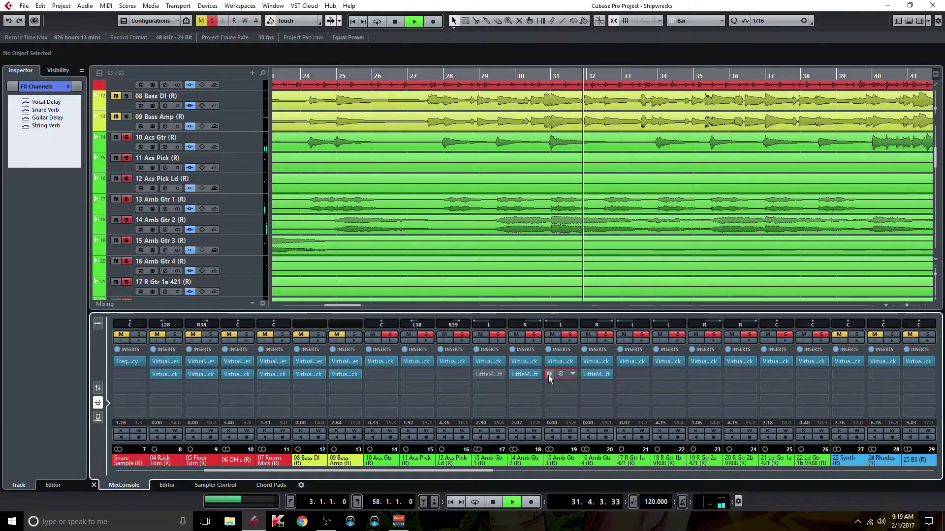
click(513, 374)
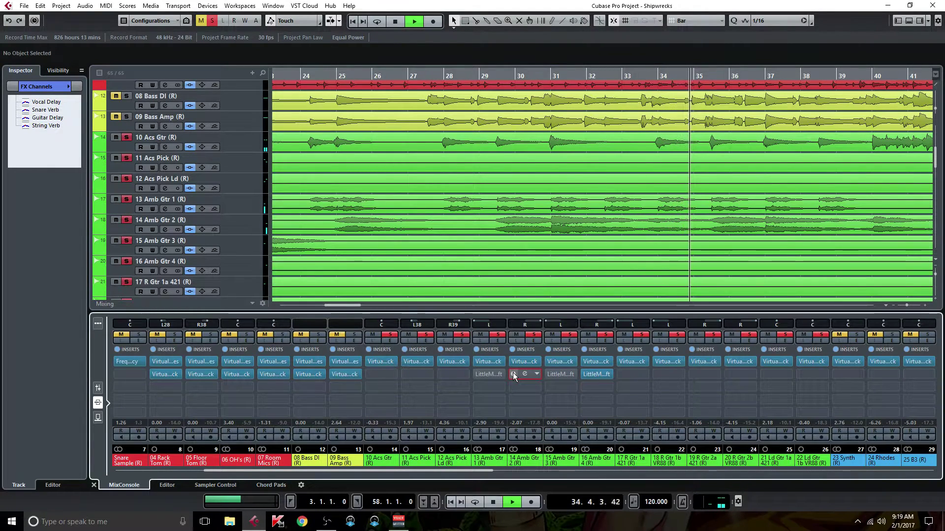
click(513, 374)
click(479, 373)
click(549, 374)
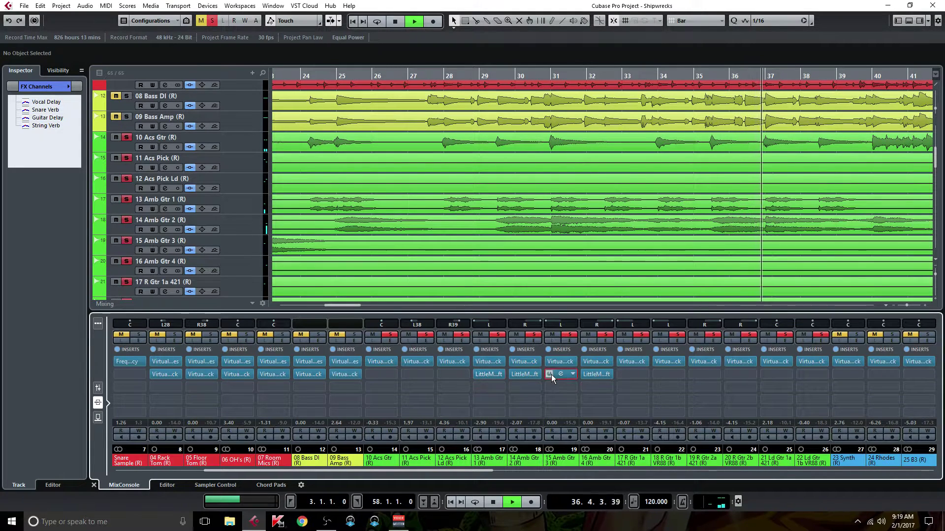
Bypass the second insert on Amb Gtr 2 and 1, clear all solos, and re-enable both inserts in the full mix
click(512, 374)
click(476, 374)
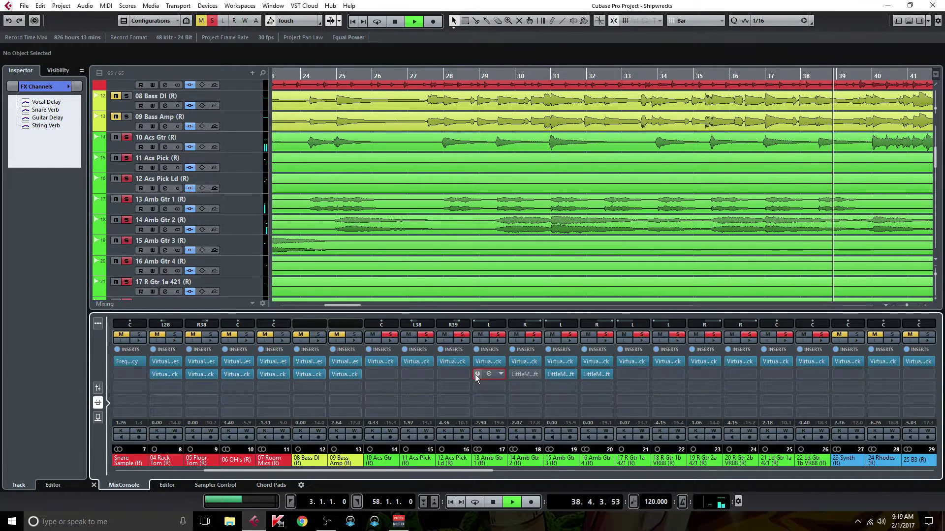
click(214, 23)
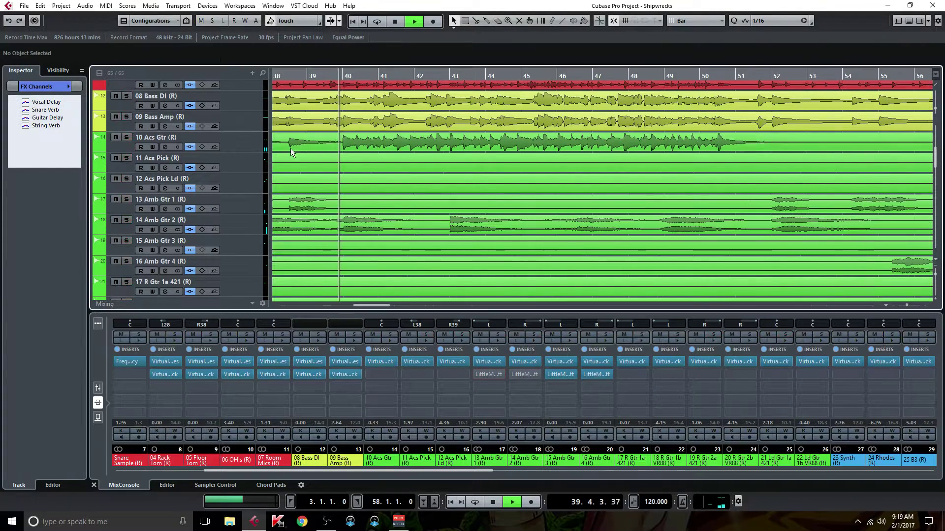
click(477, 374)
click(511, 374)
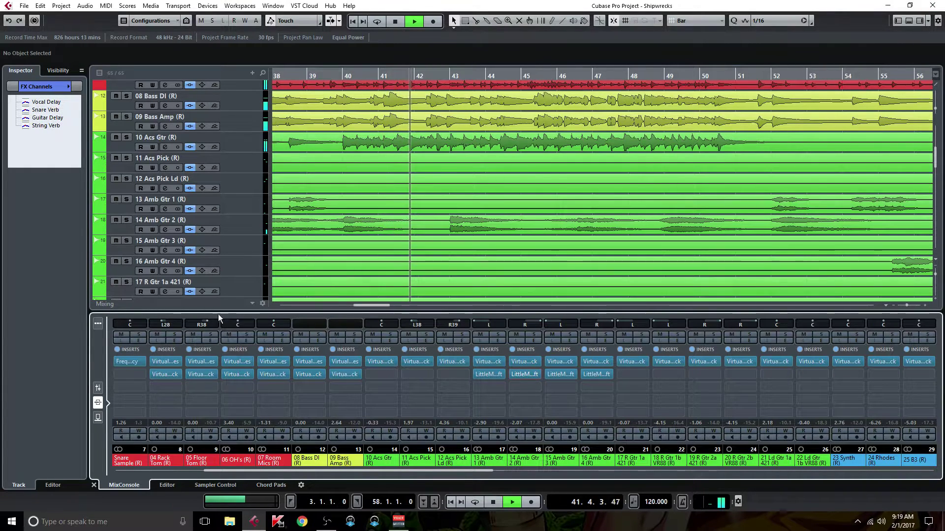
Hide the MixConsole below the project and view the Premaster group's channel settings
click(98, 387)
click(908, 20)
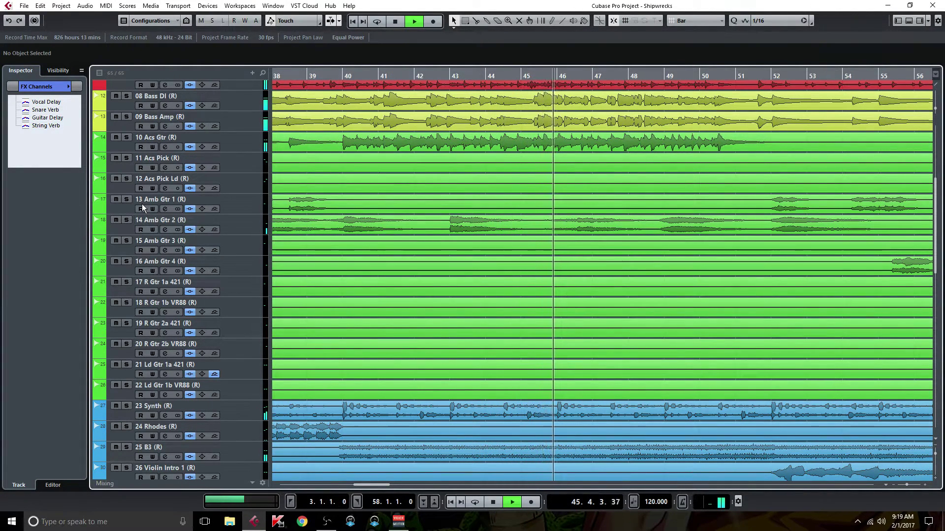
scroll(619, 285, down, 10)
scroll(624, 284, down, 4)
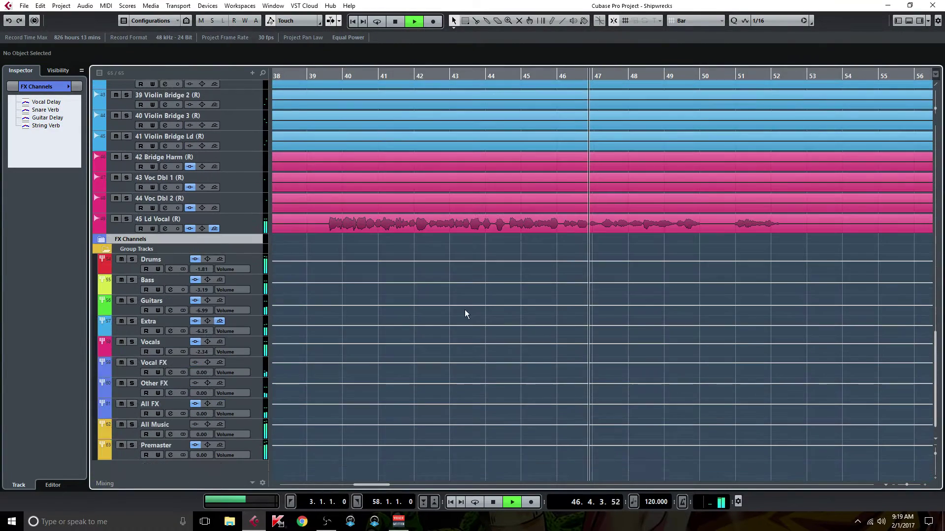
click(170, 455)
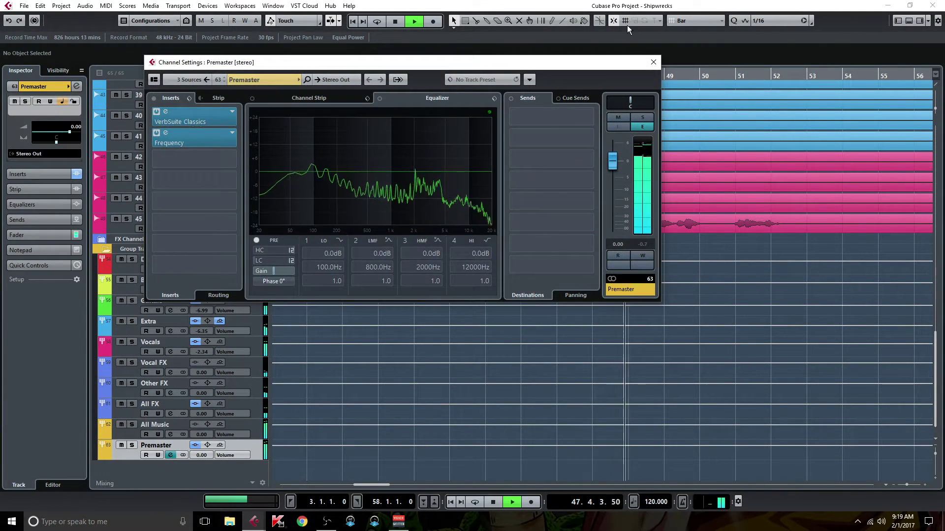
click(654, 62)
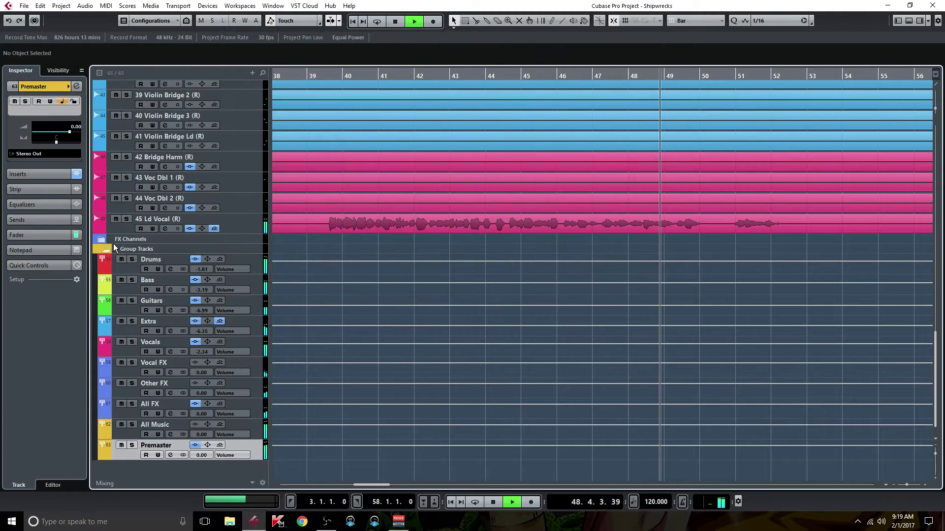
Stop playback and open the Premaster group's VerbSuite Classics insert on its own over the project
click(106, 249)
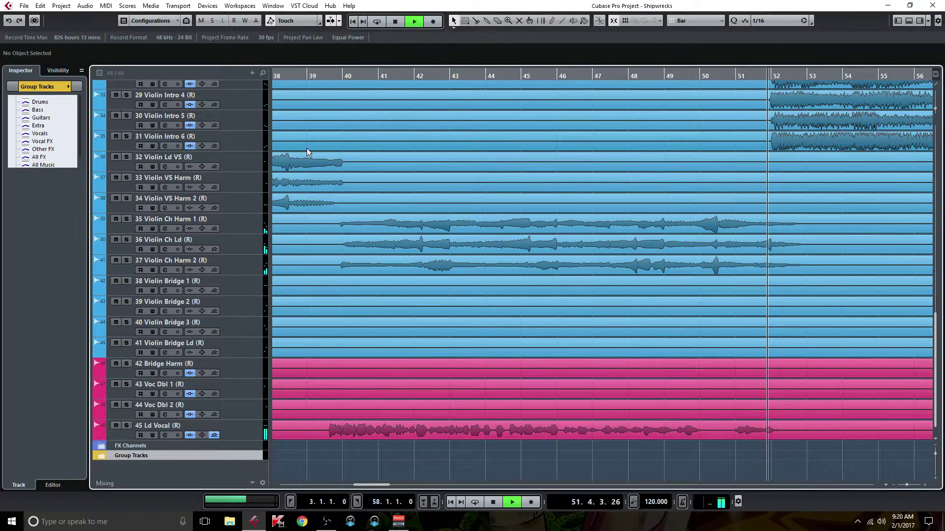
key(space)
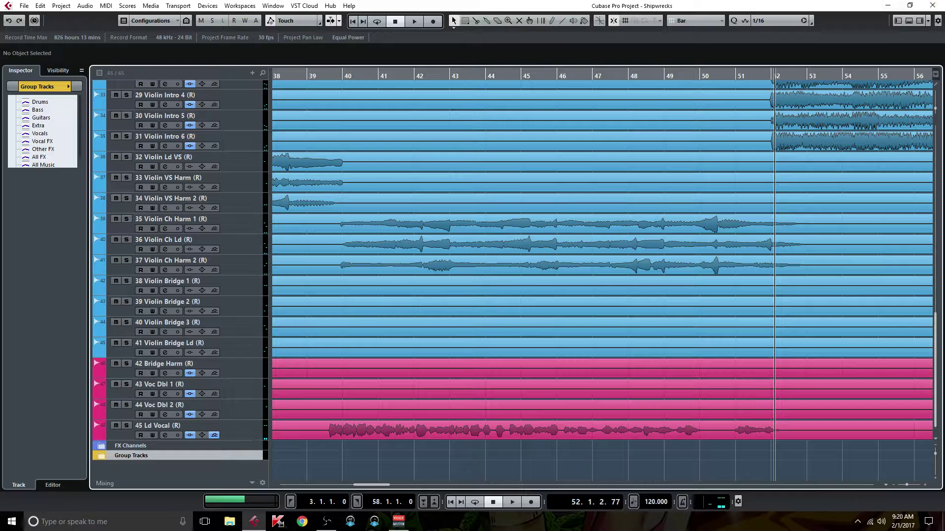
click(101, 459)
scroll(136, 455, down, 5)
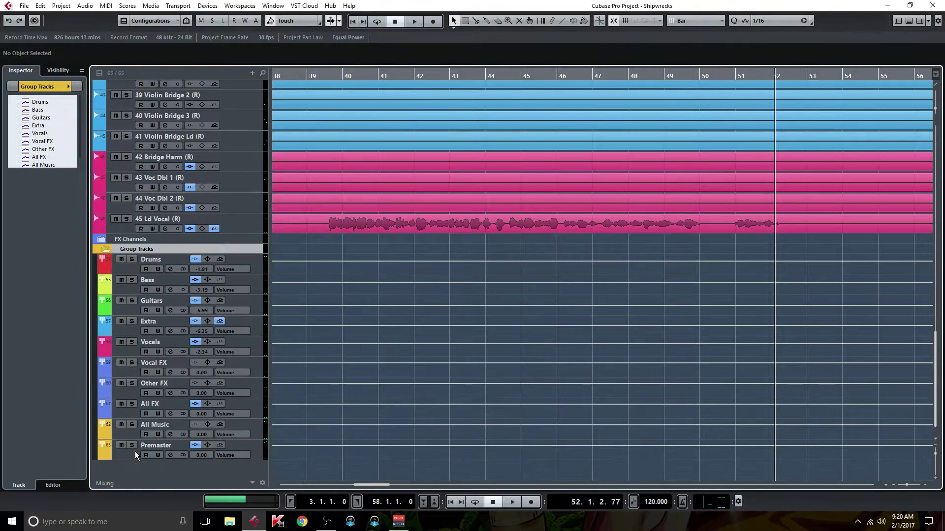
click(170, 456)
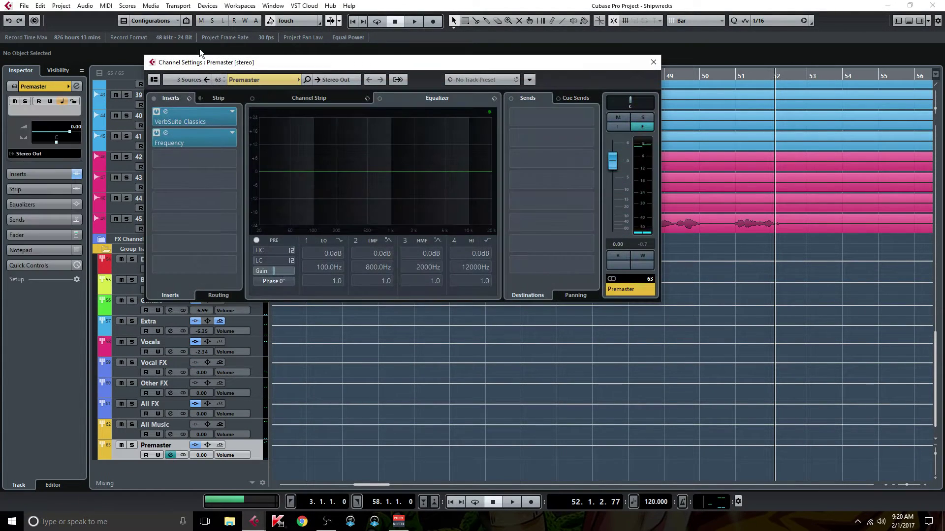
click(197, 117)
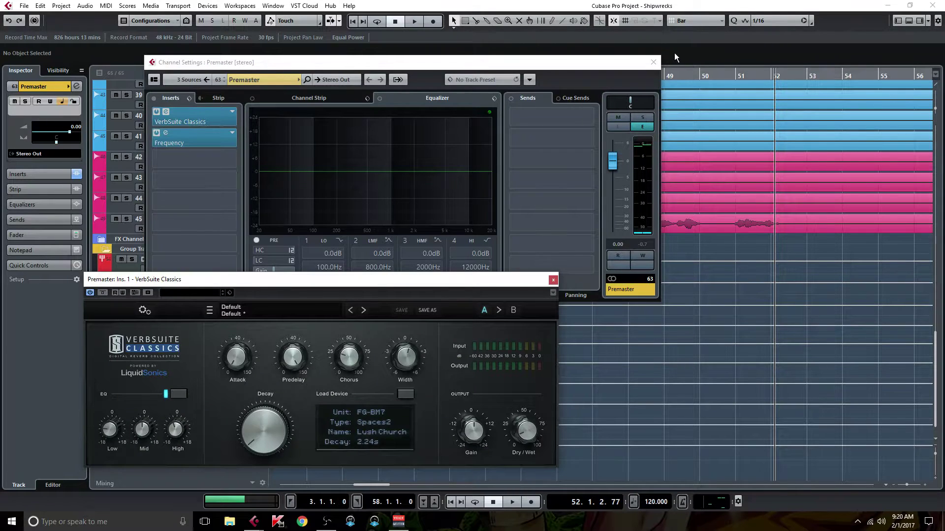
click(653, 62)
drag(221, 279, 453, 188)
Collapse the Group Tracks folder and examine the Premaster reverb's EQ, Chorus, Width and Dry/Wet settings before closing the plug-in
click(101, 249)
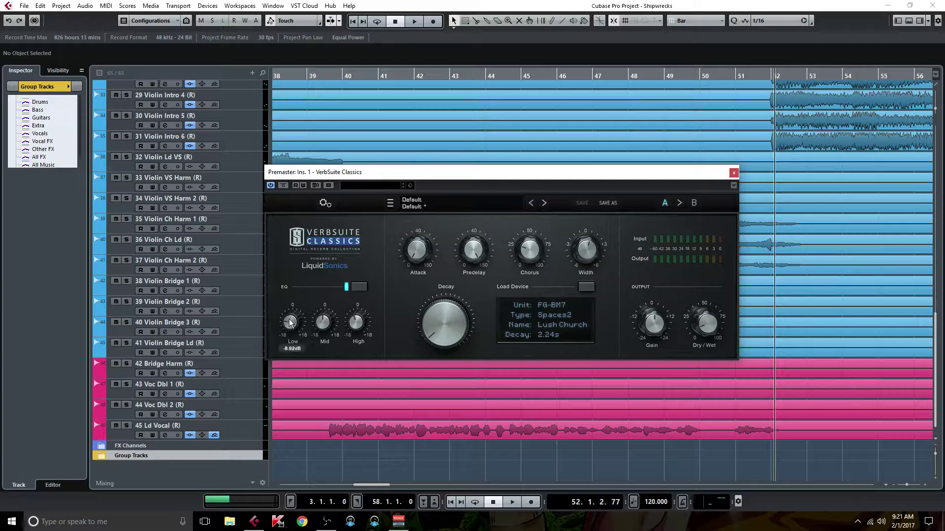
mouse_move(357, 321)
mouse_move(524, 250)
mouse_move(586, 254)
mouse_move(709, 323)
drag(544, 189, 582, 150)
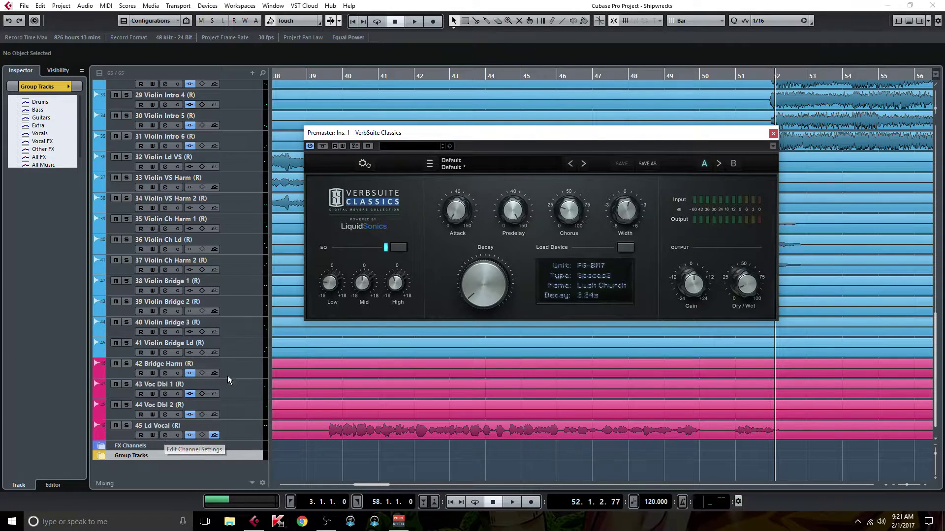
click(774, 134)
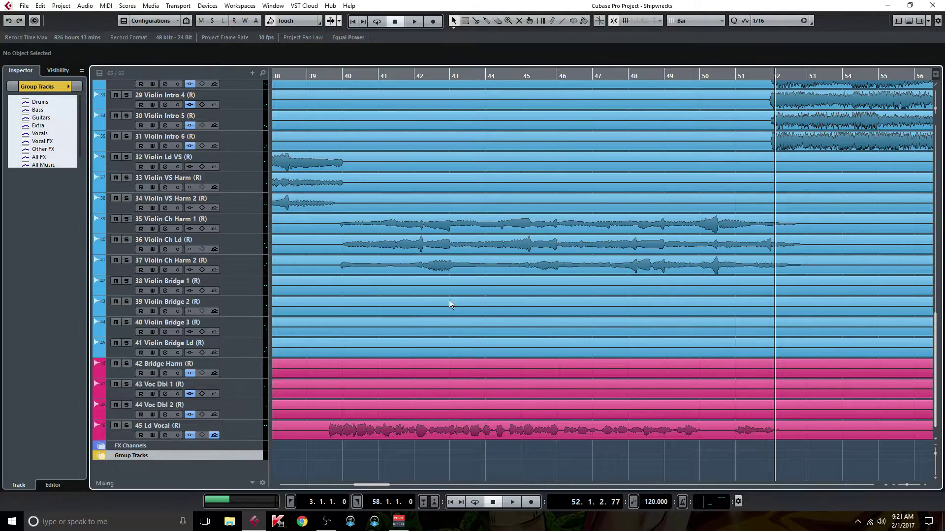
Open the Vocal Delay's Repeater effect from the 45 Ld Vocal sends, examine its delay settings, and close it
click(164, 435)
right_click(539, 121)
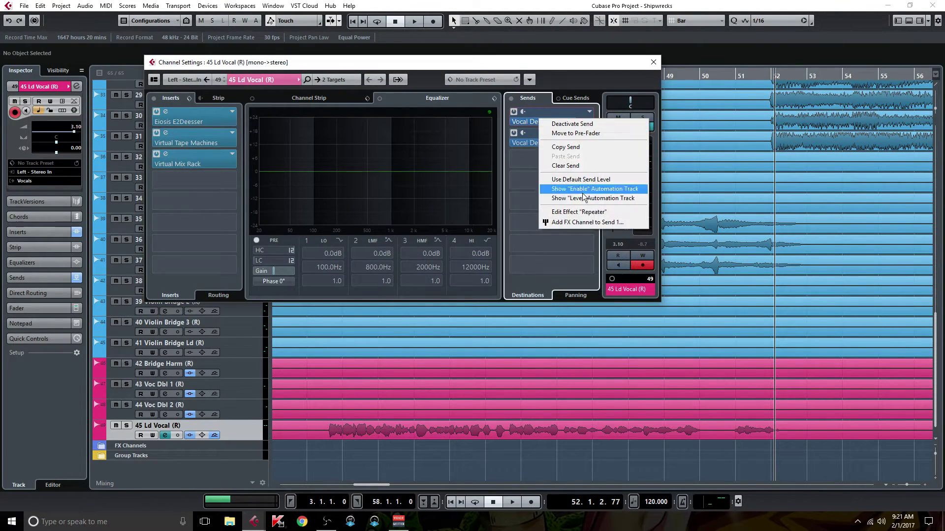
click(580, 211)
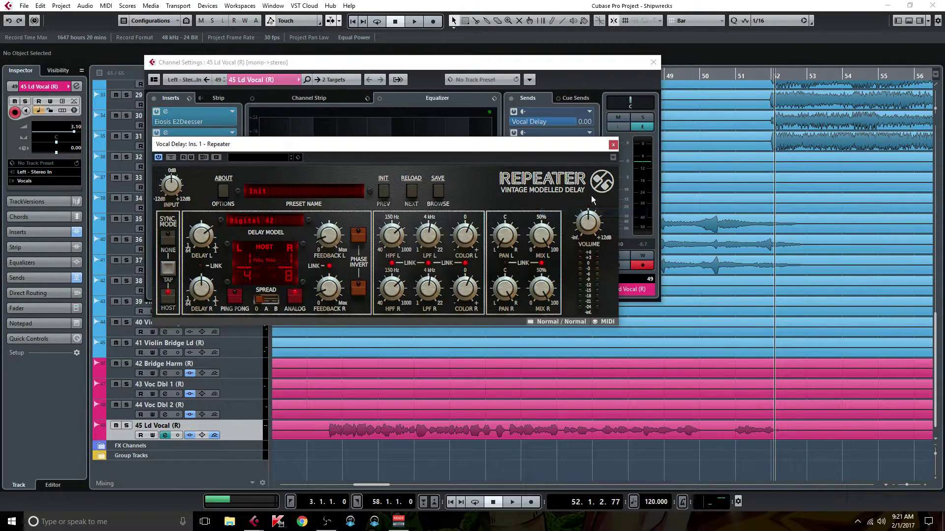
click(653, 61)
drag(336, 148, 479, 116)
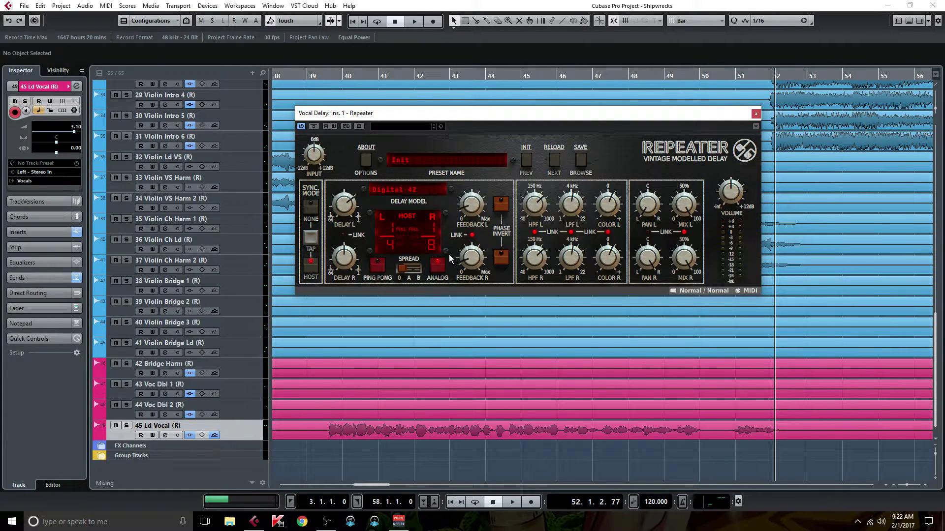
click(436, 265)
click(751, 114)
Expand the FX Channels folder and examine the Snare Verb channel's EQ and its UAD EMT 140(m) plate reverb settings
scroll(187, 394, up, 10)
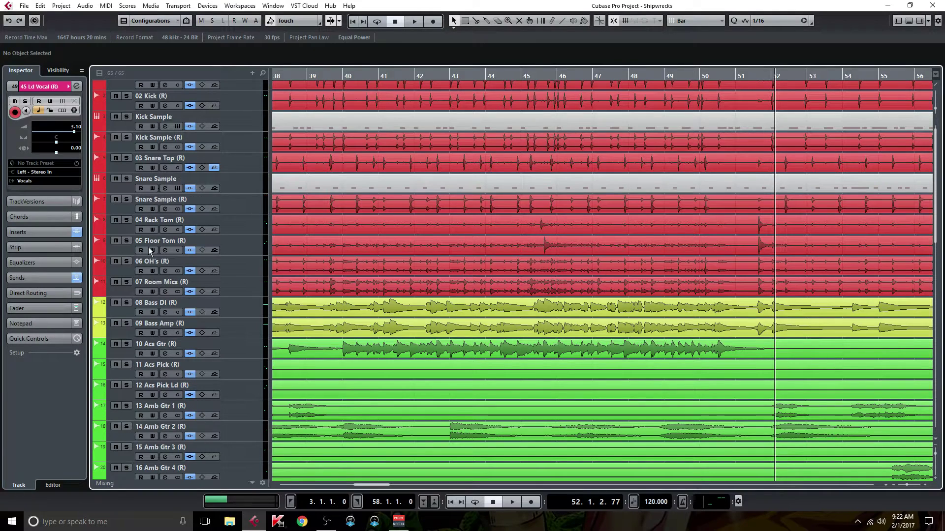
scroll(127, 317, down, 10)
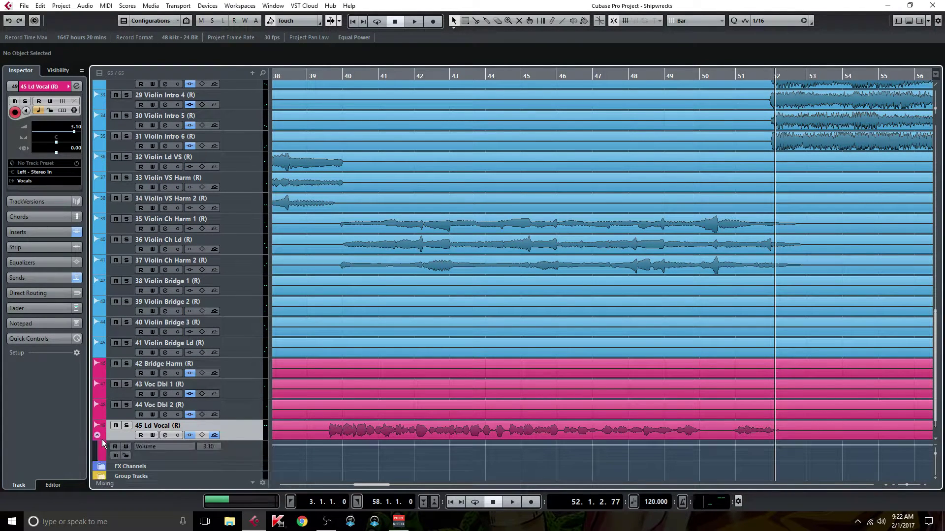
click(101, 445)
scroll(173, 432, down, 2)
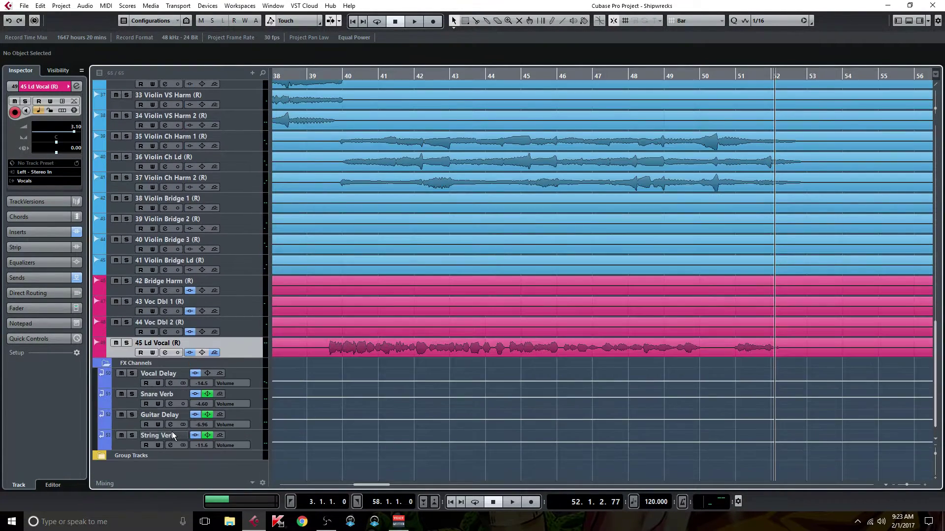
click(171, 404)
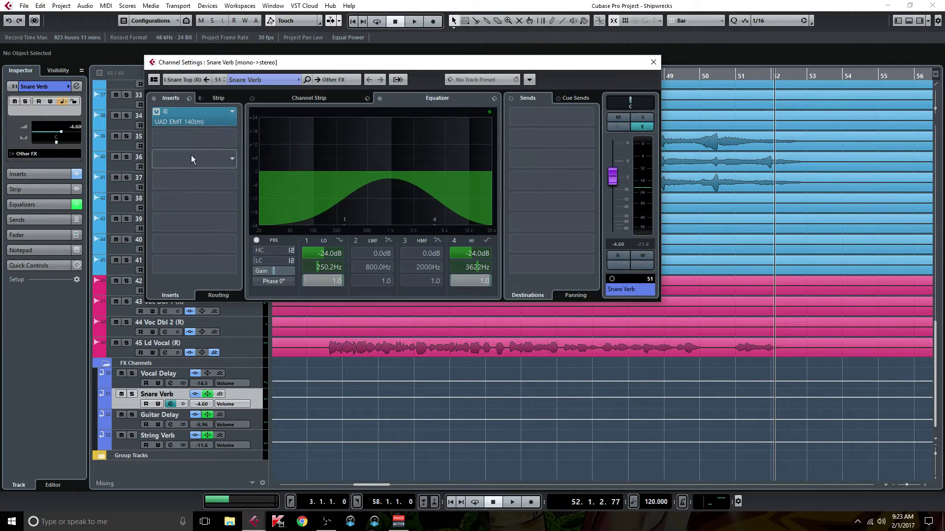
click(198, 123)
drag(445, 298, 418, 288)
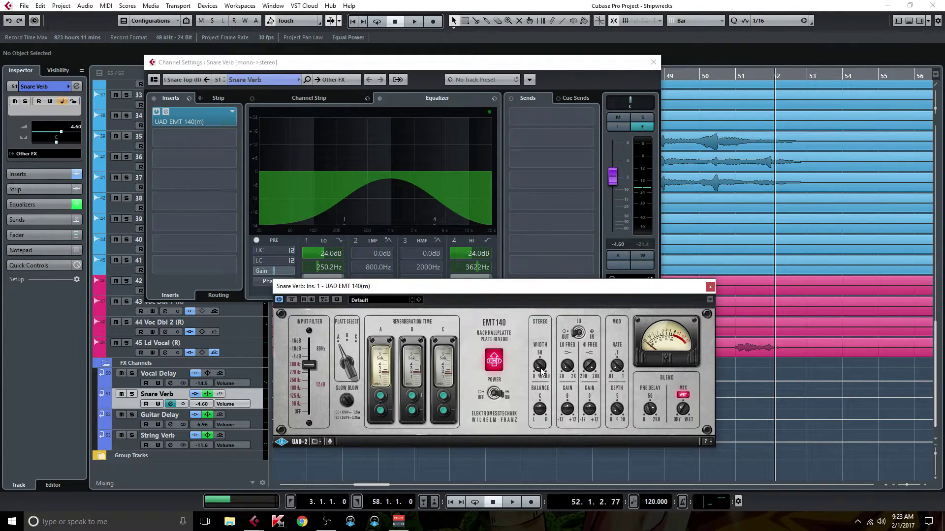
click(710, 287)
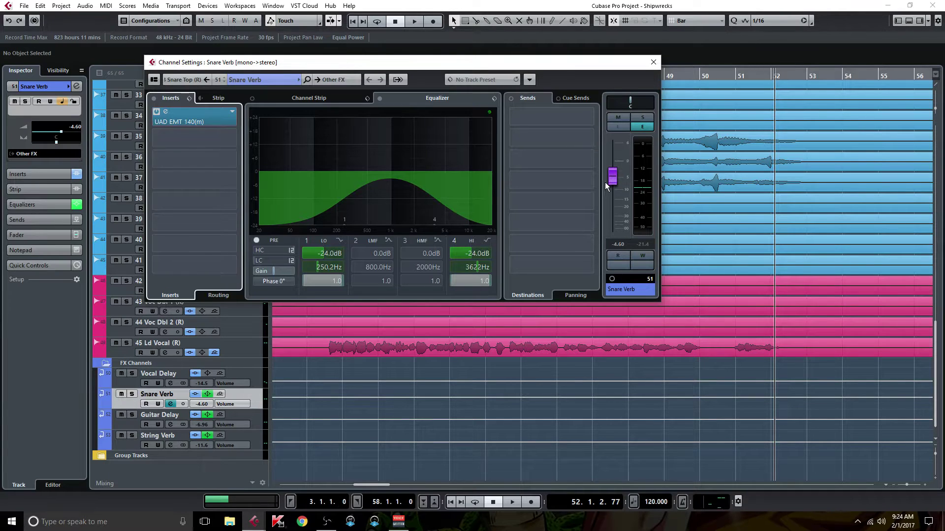
click(653, 62)
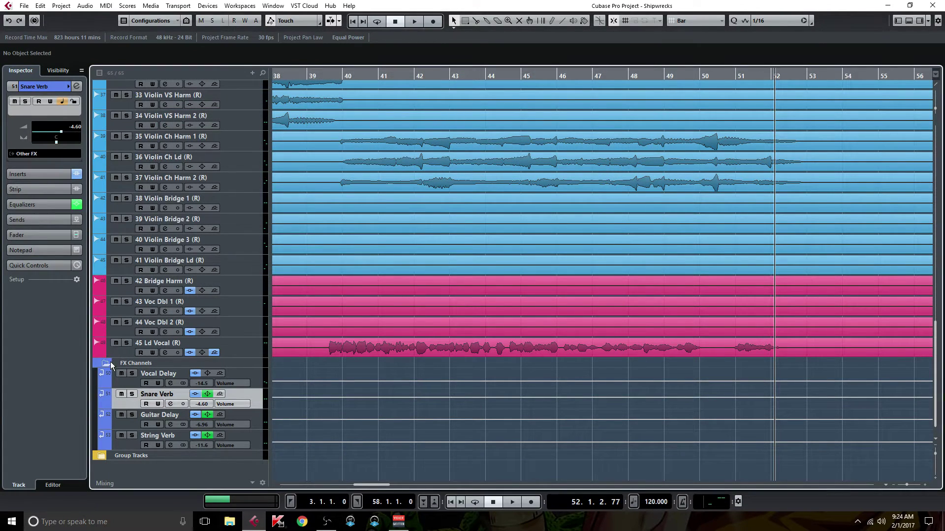
Open String Verb's VerbSuite Classics insert and arrange its windows so the reverb, channel EQ and violin track names are all readable
click(171, 445)
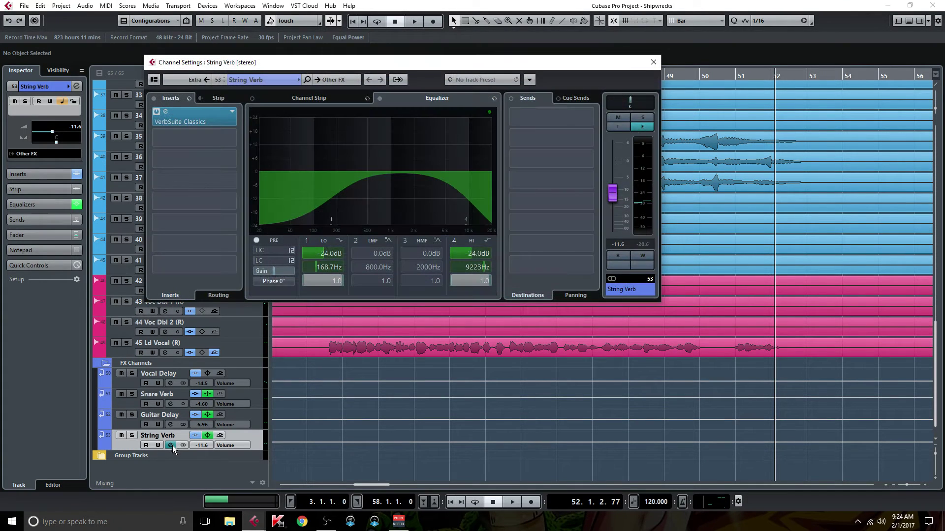
click(196, 122)
drag(502, 290, 423, 296)
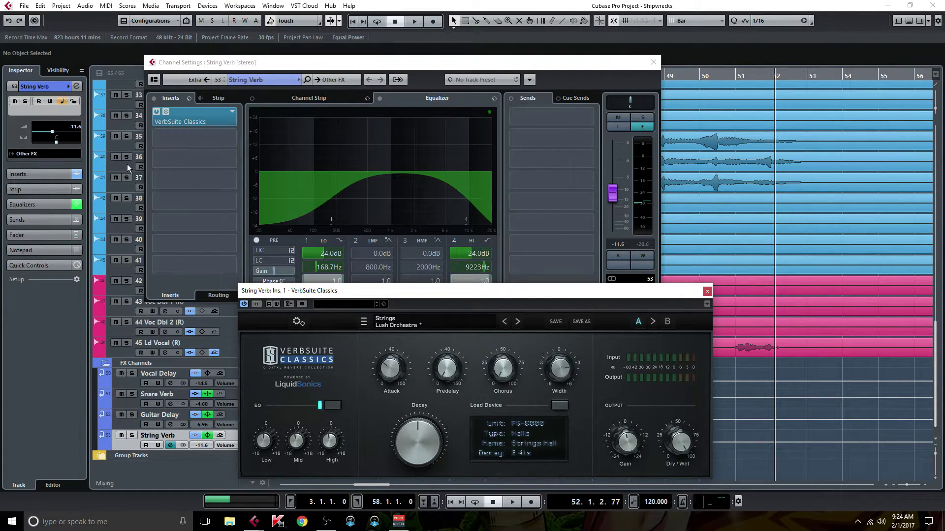
scroll(127, 164, up, 5)
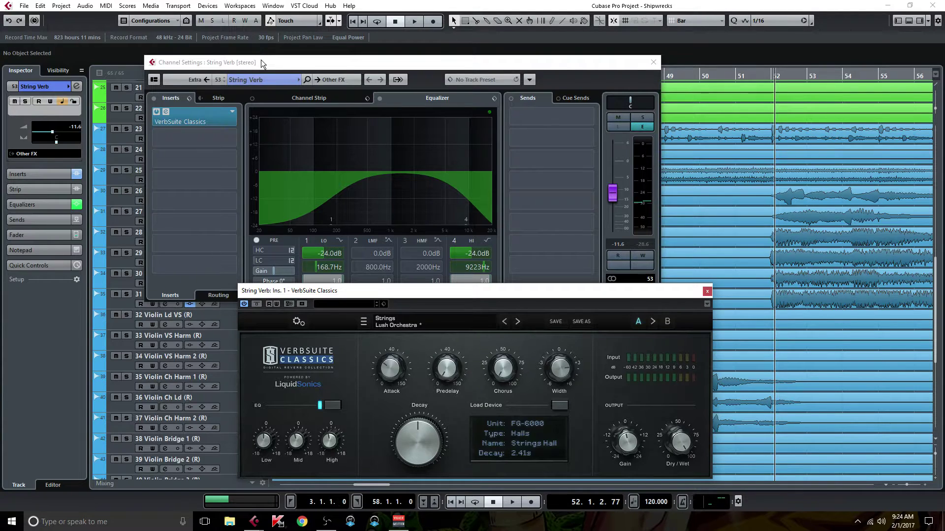
drag(261, 62, 374, 57)
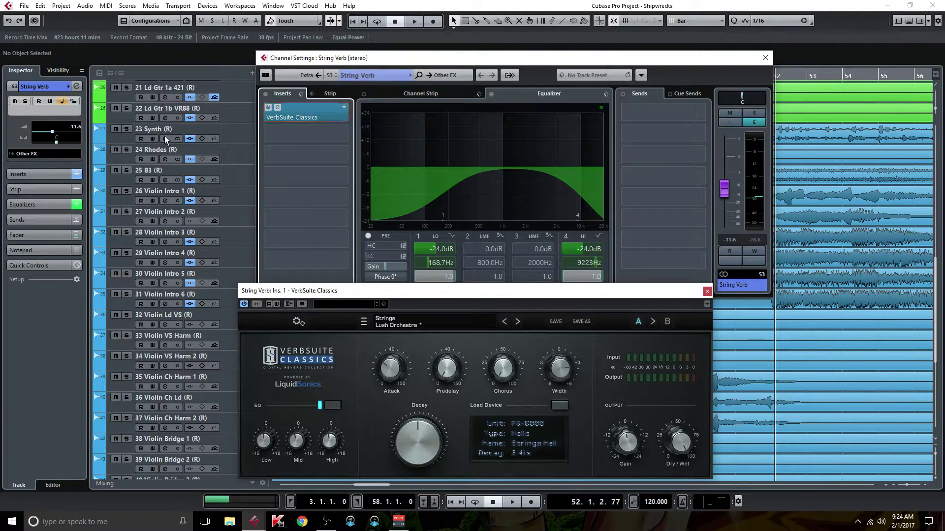
drag(599, 292, 603, 224)
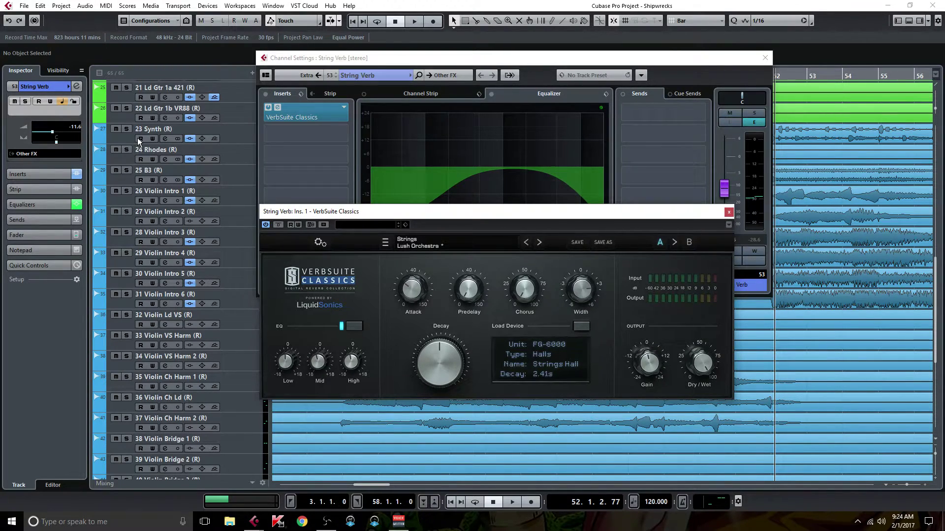
drag(673, 212, 655, 293)
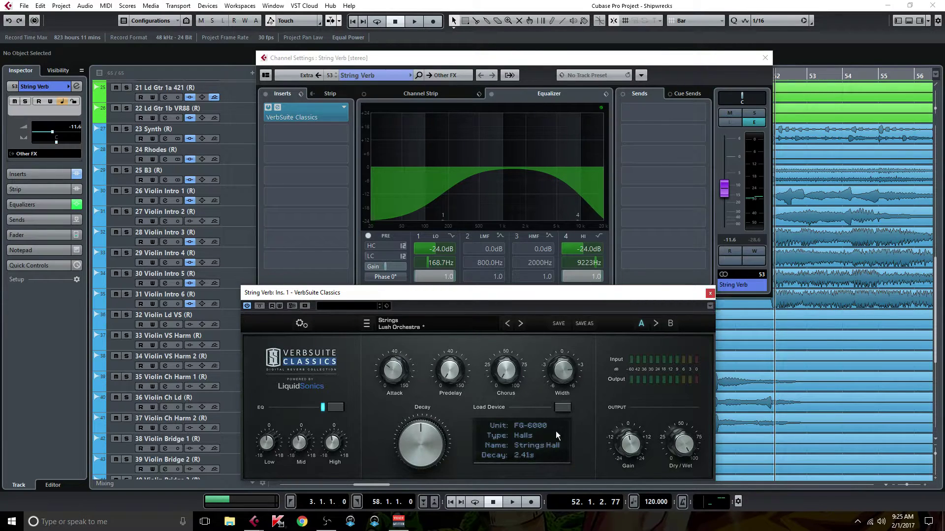
Close the String Verb windows and examine the Guitar Delay's STA Delay settings, opened from the 21 Ld Gtr 1a 421 sends
click(710, 293)
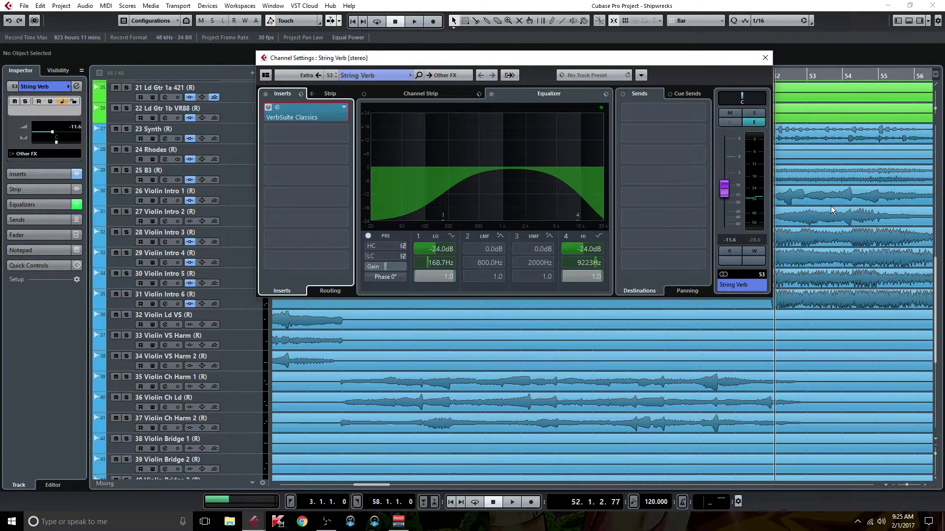
click(766, 58)
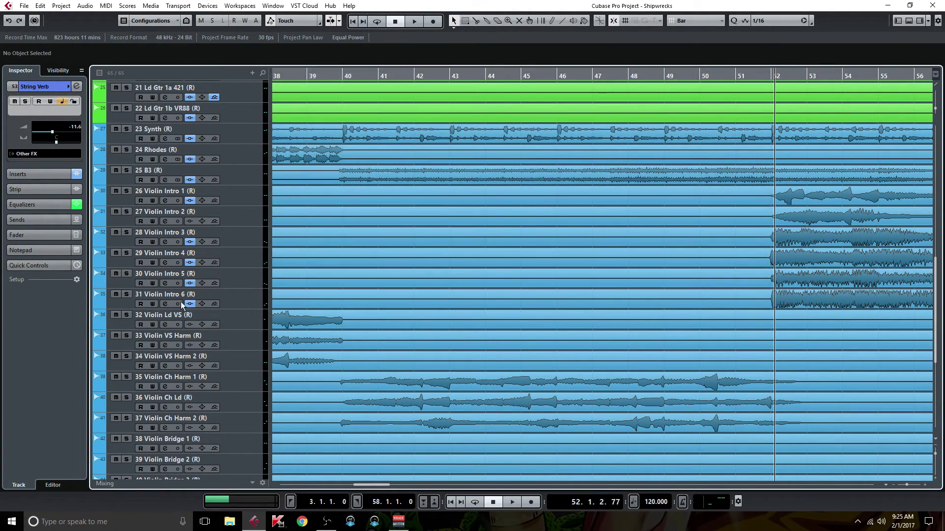
scroll(181, 302, up, 6)
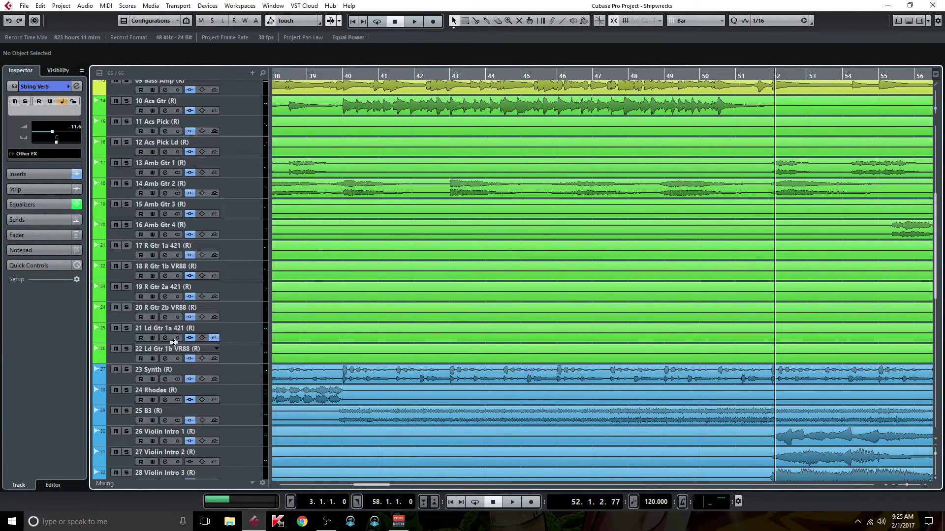
click(165, 338)
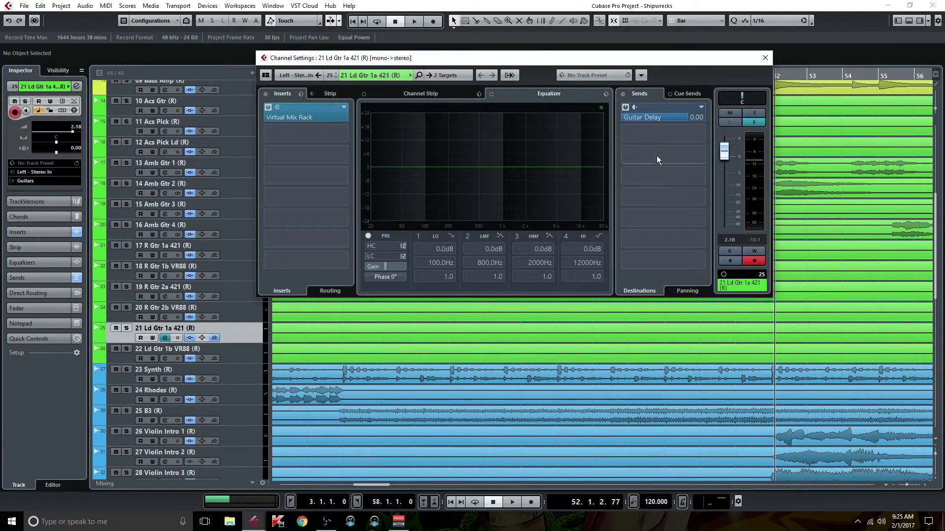
right_click(660, 116)
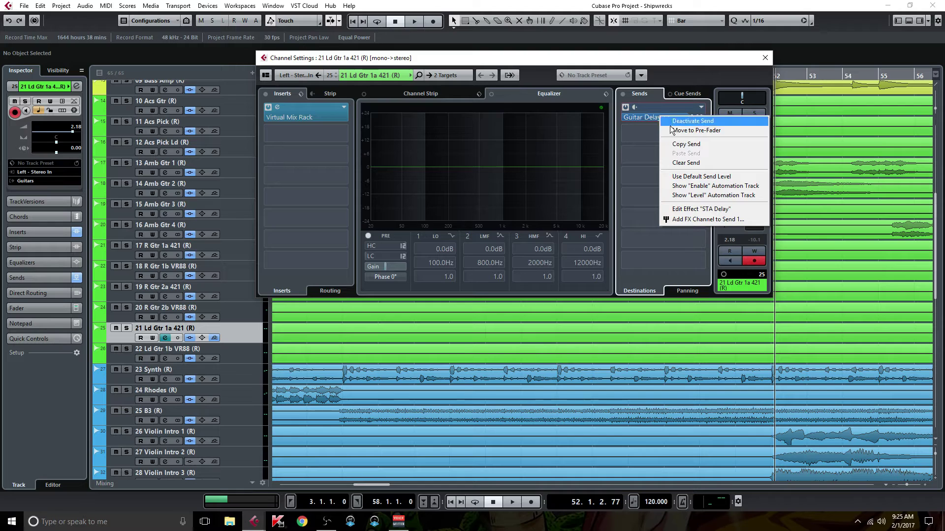
click(702, 209)
click(766, 57)
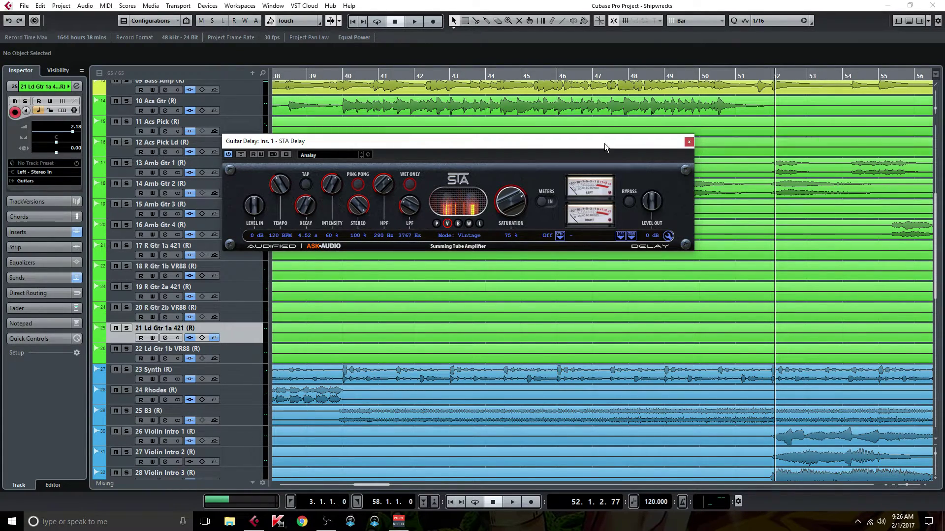
drag(400, 143, 491, 139)
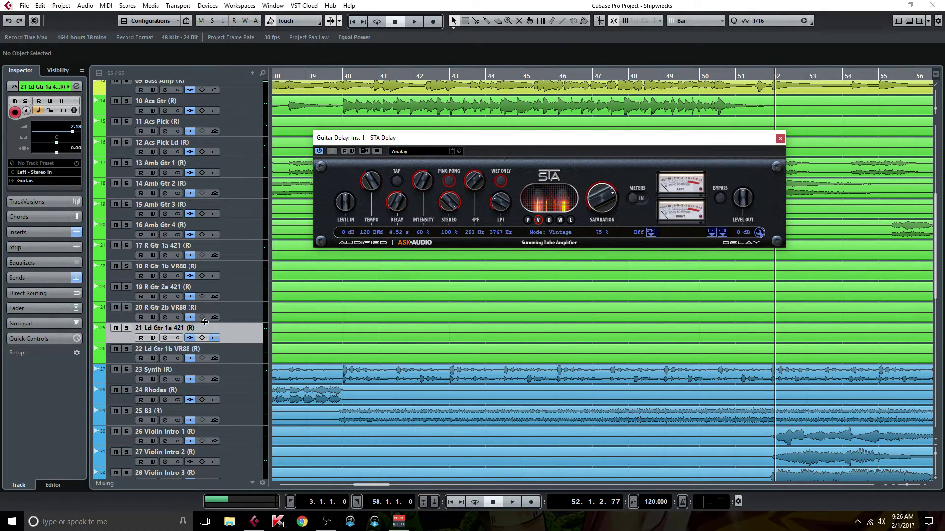
Close the STA Delay and compare the sends of the 20 R Gtr 2b VR88 and 21 Ld Gtr 1a 421 channels
click(165, 317)
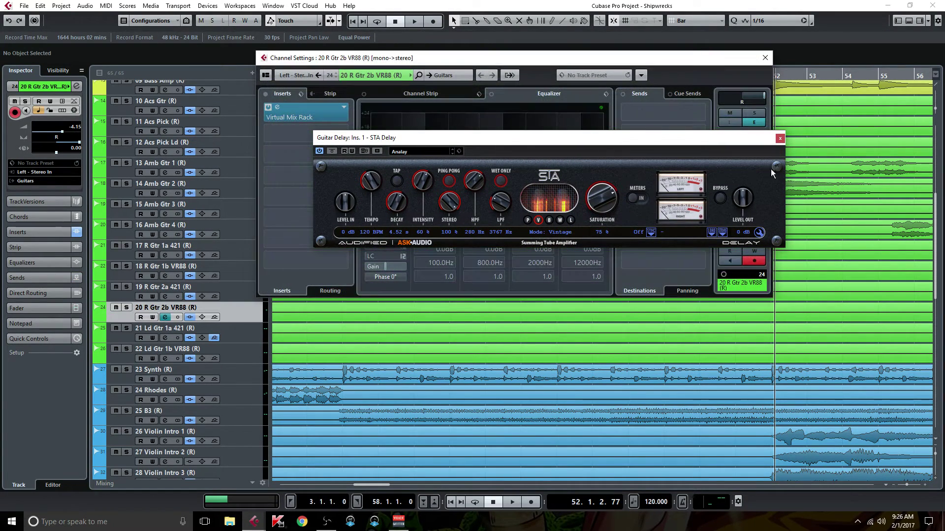
click(779, 138)
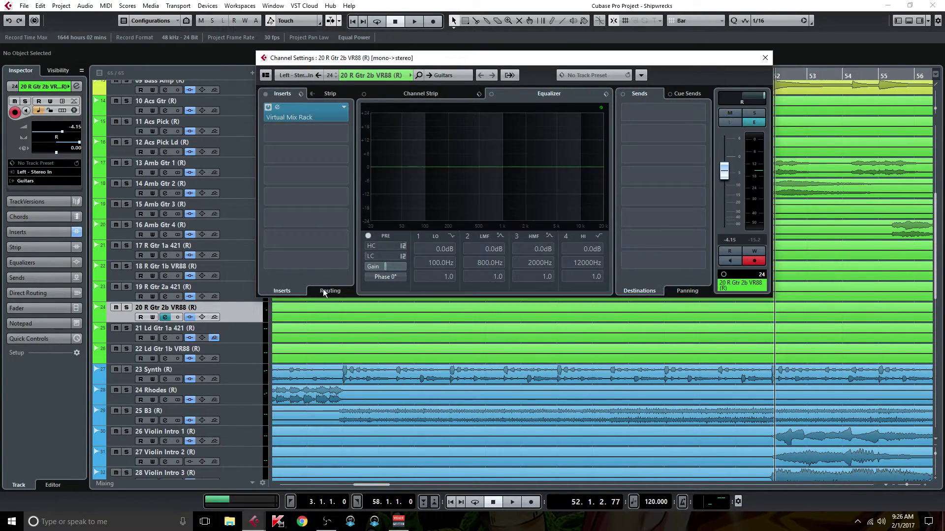
click(165, 338)
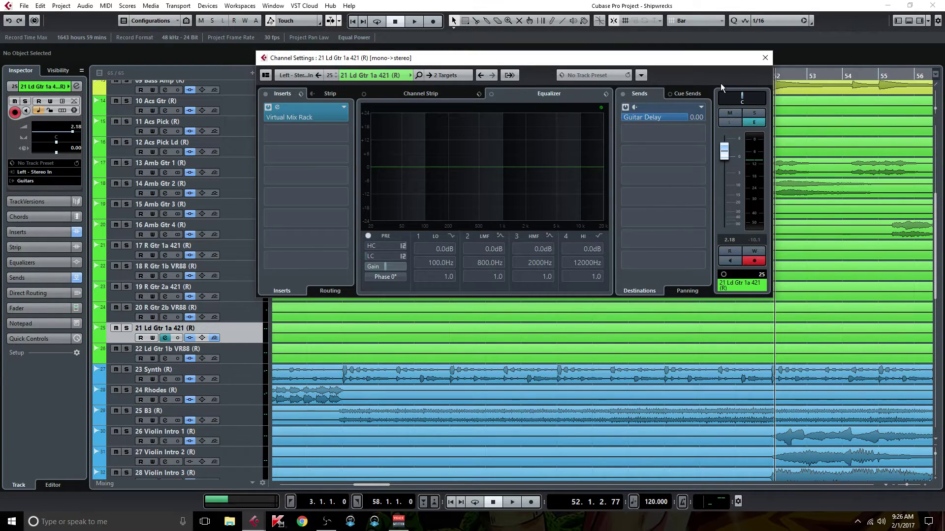
click(765, 58)
Open the LittleMicroShift insert on 13 Amb Gtr 1, examine its style and Mix settings, and close it
scroll(203, 322, up, 2)
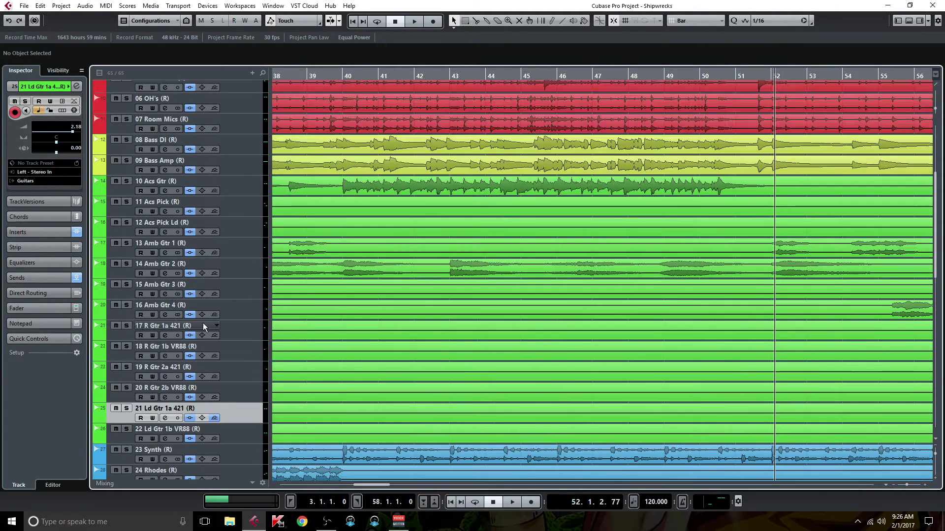
click(165, 253)
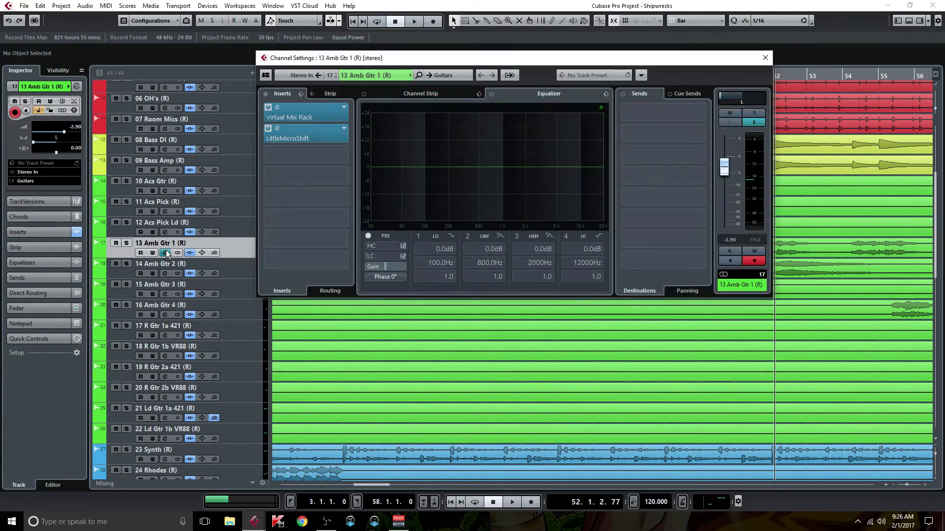
click(312, 134)
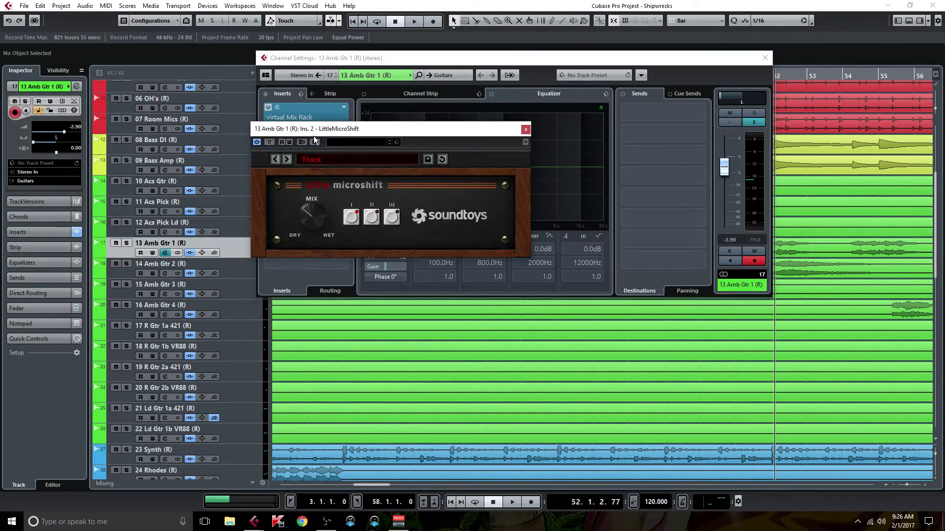
key(Escape)
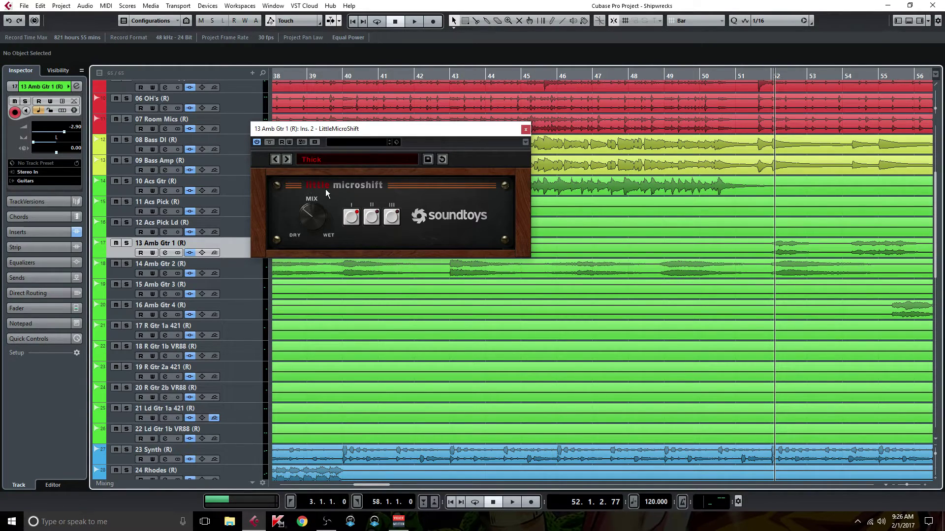
click(525, 130)
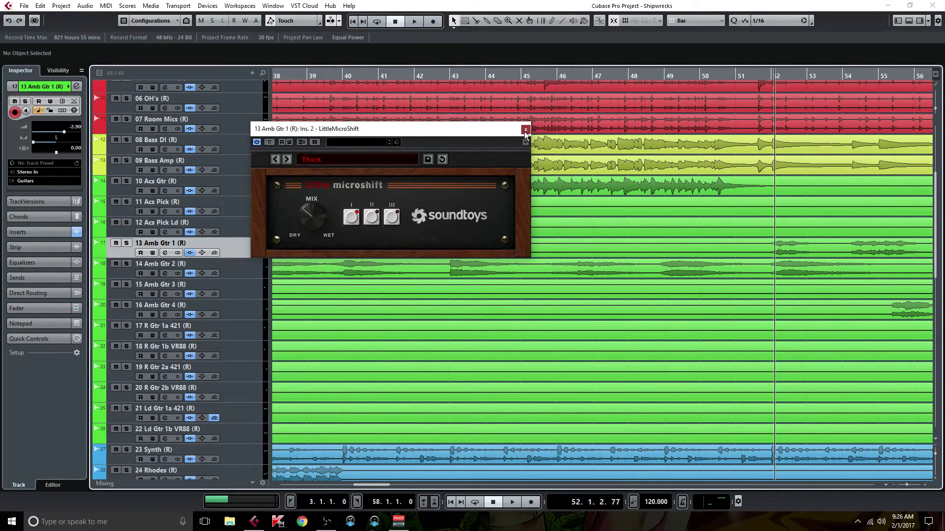
click(525, 131)
Look over the arrangement from bar 26 onward, from the drum tracks through guitars, violins and vocals to the FX channels
scroll(508, 285, down, 4)
scroll(503, 291, up, 4)
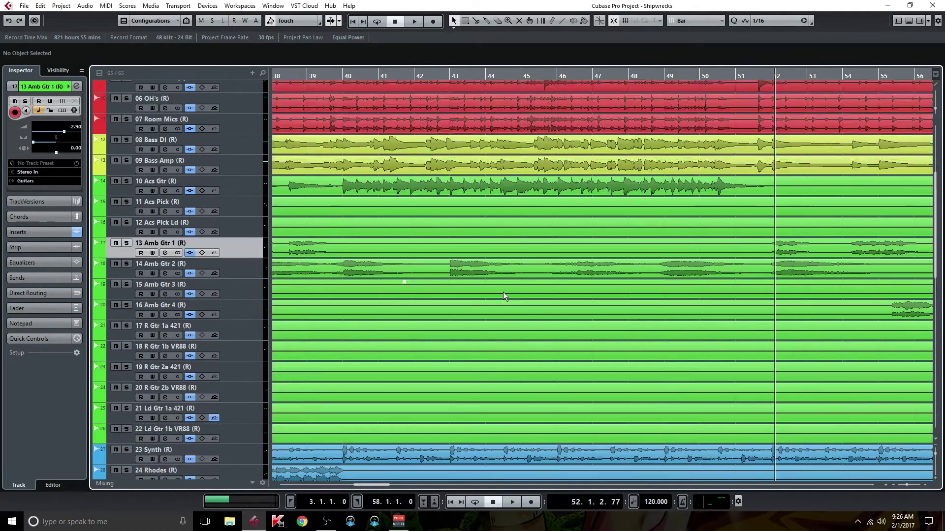
scroll(503, 291, up, 4)
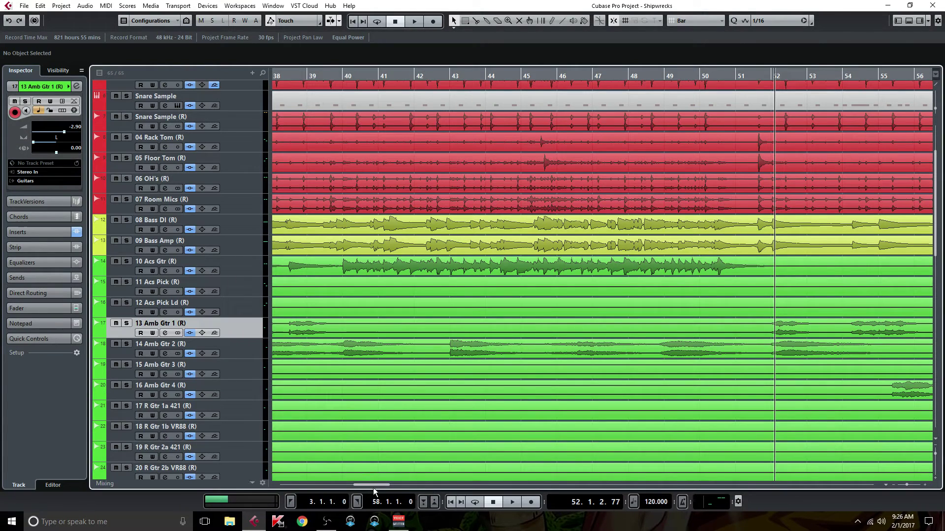
drag(362, 486, 339, 483)
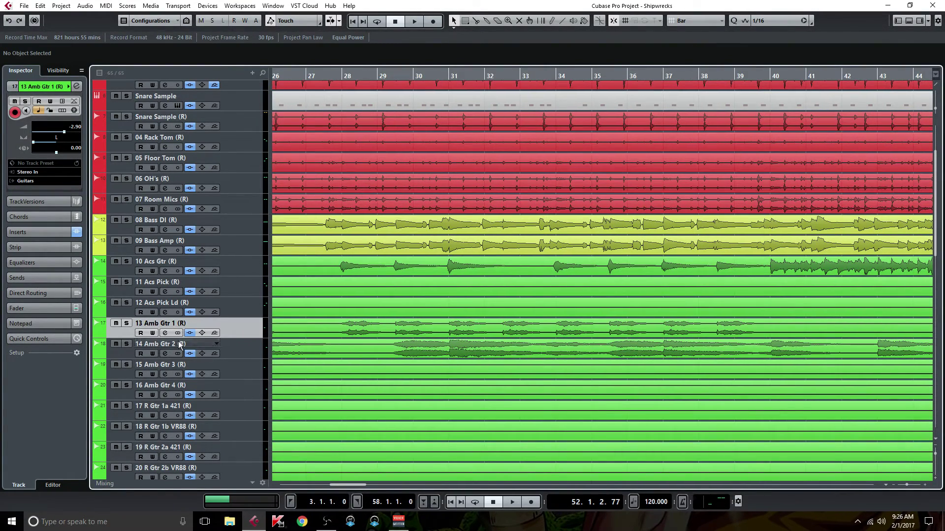
scroll(360, 339, down, 5)
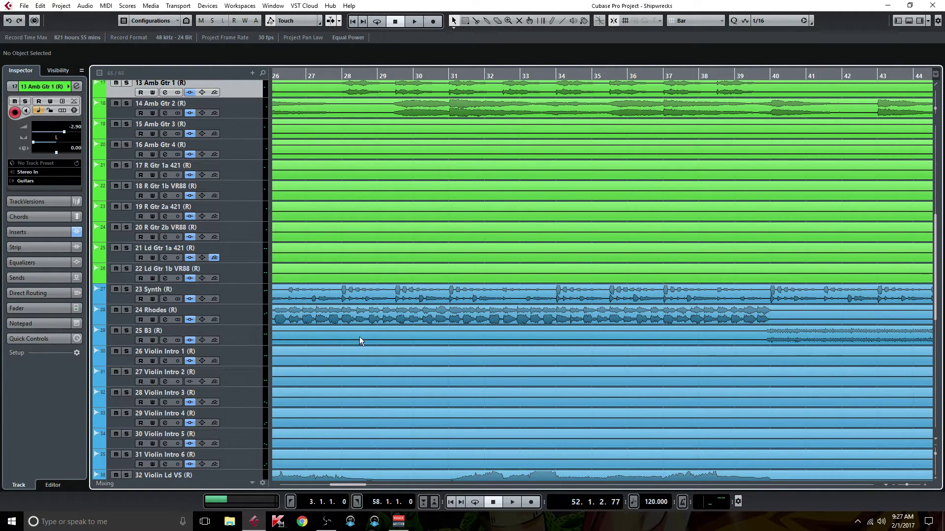
scroll(360, 340, up, 7)
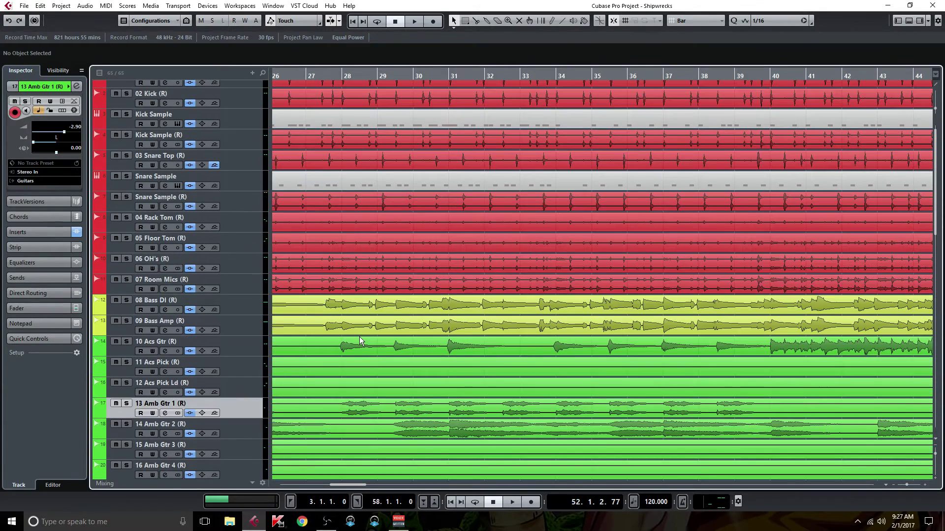
scroll(359, 339, down, 4)
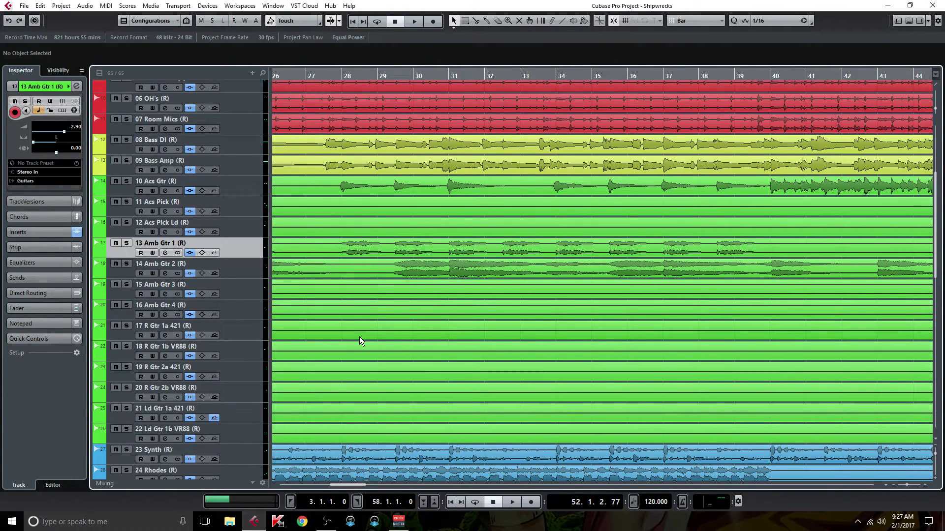
scroll(359, 337, up, 4)
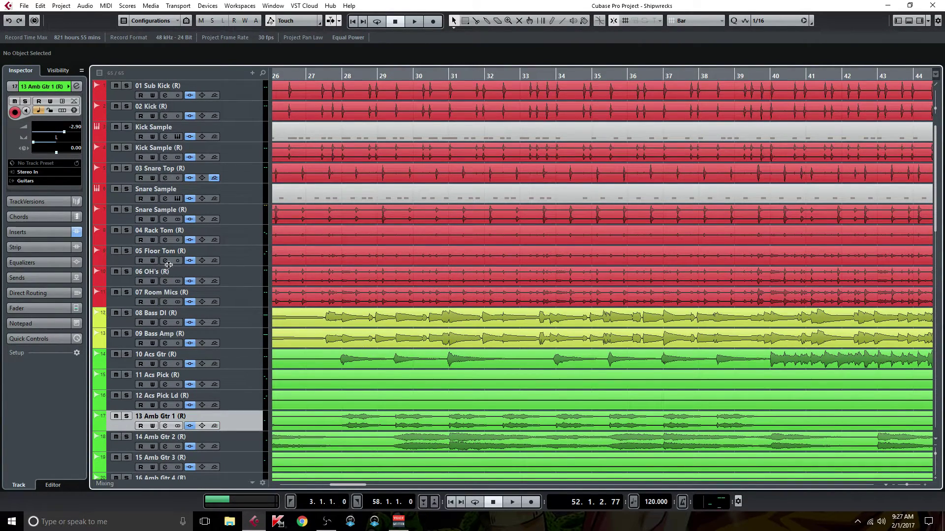
scroll(199, 286, down, 9)
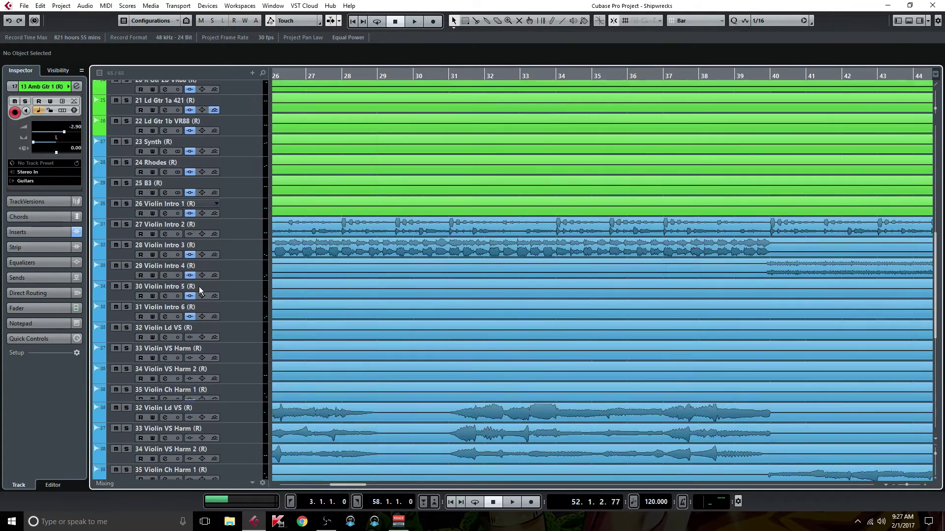
scroll(199, 286, down, 8)
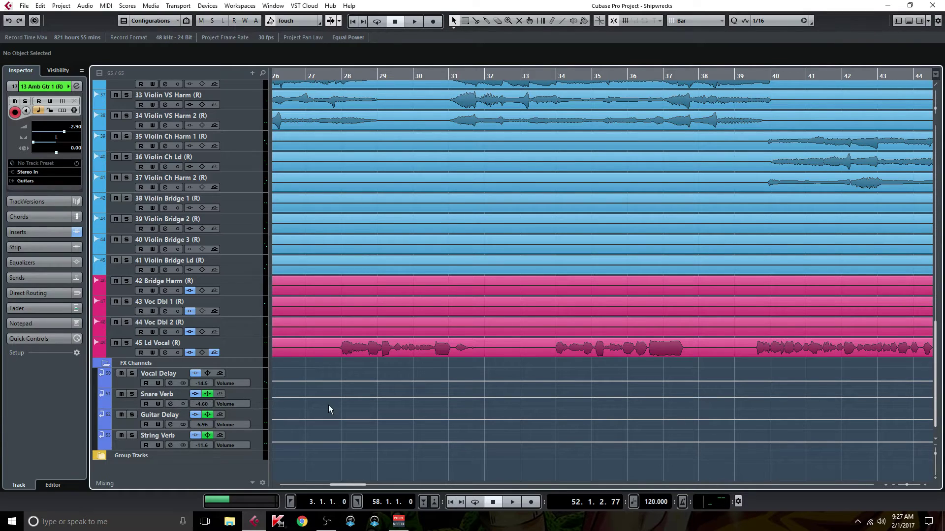
Collapse the FX Channels folder, open the Premaster group's VerbSuite Classics insert, and leave only the plug-in window open with Group Tracks collapsed
click(105, 362)
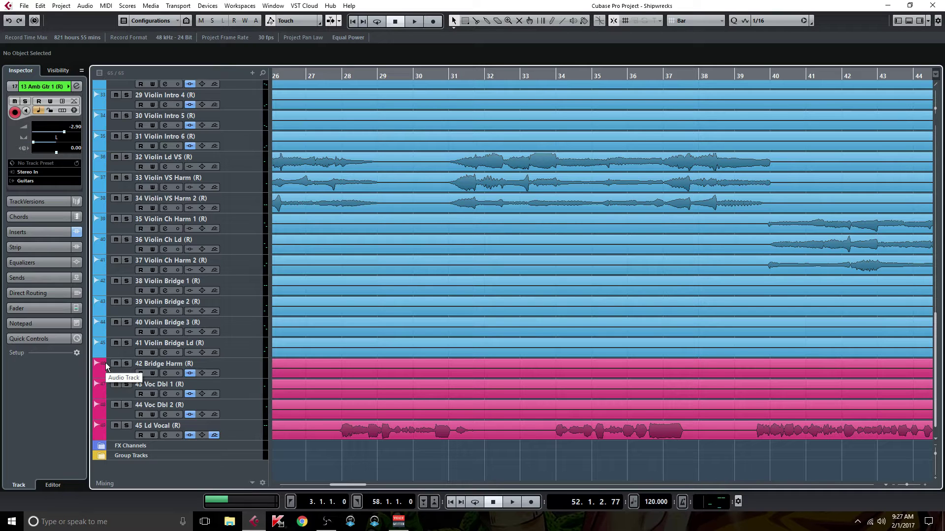
click(102, 454)
scroll(172, 410, down, 5)
click(170, 455)
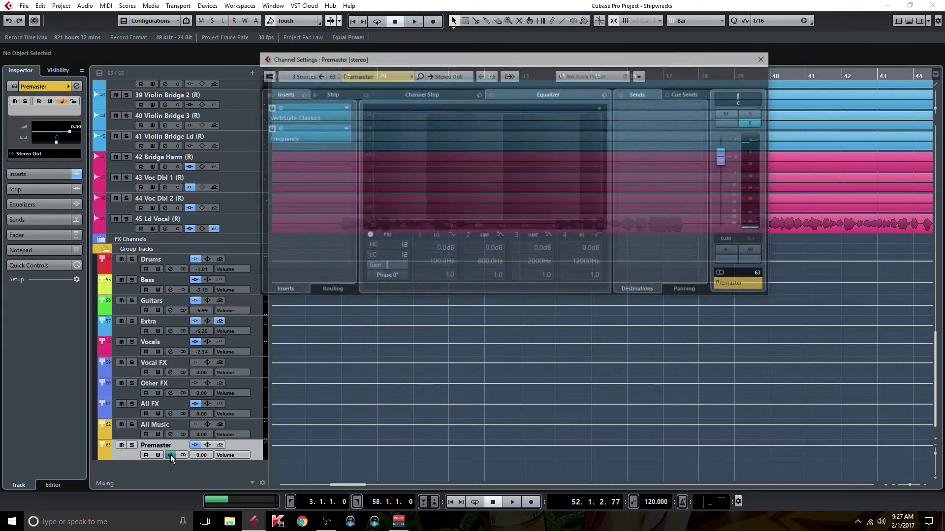
click(308, 118)
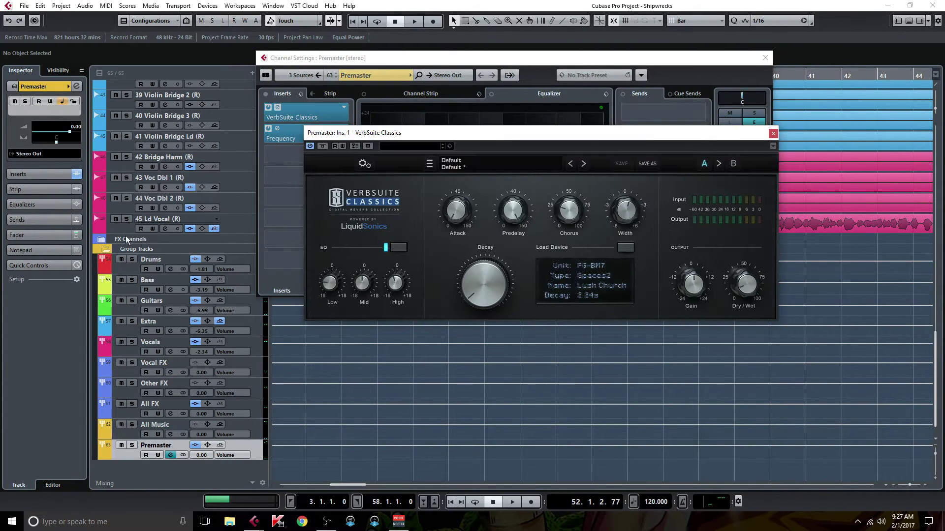
click(764, 58)
click(104, 250)
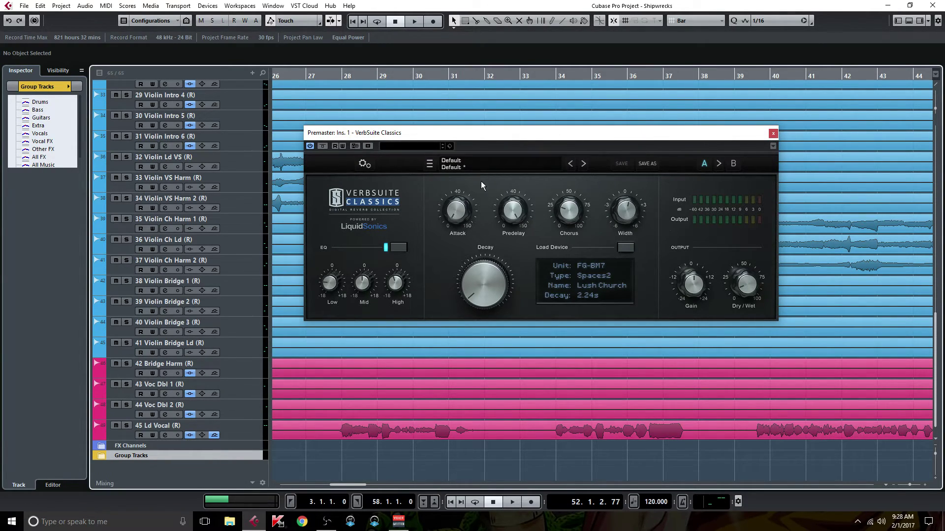
Browse the Premaster reverb's loadable devices, such as FG-6000 and FG-BM7, and dismiss the list without loading one
click(625, 247)
mouse_move(669, 265)
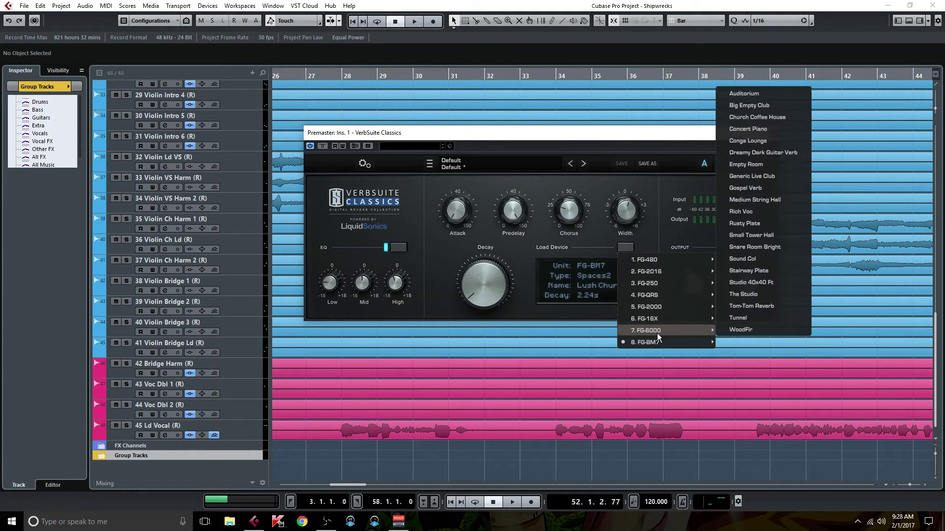
click(585, 146)
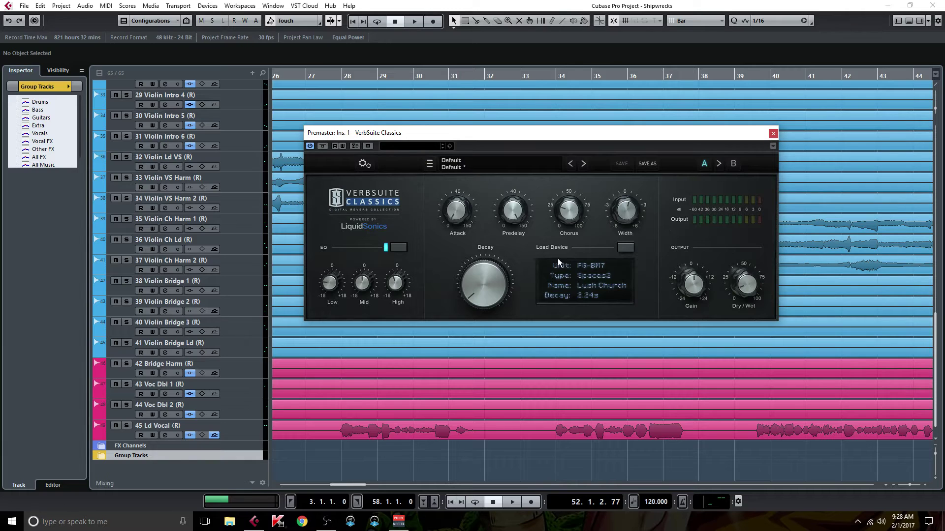
Expand the FX Channels folder and open String Verb's VerbSuite Classics alongside the Premaster reverb to compare their loaded units
click(100, 446)
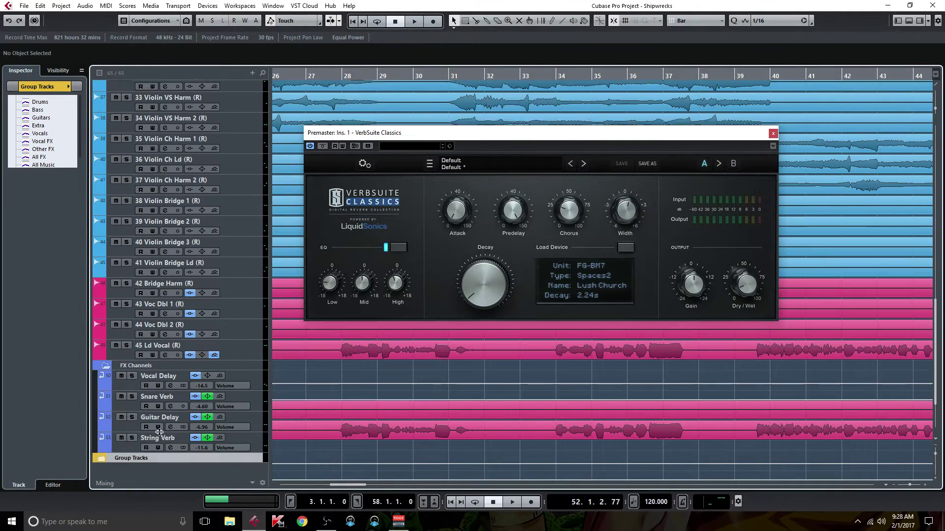
click(172, 445)
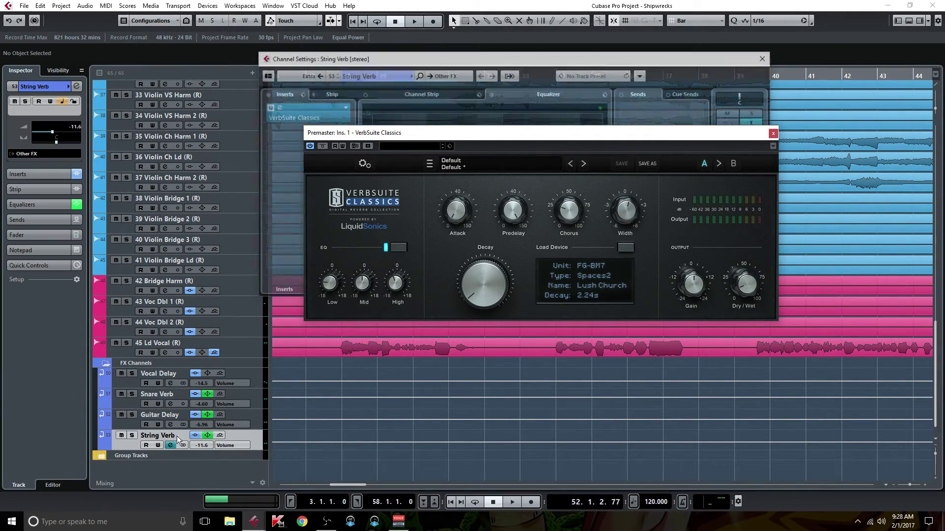
click(287, 115)
click(764, 58)
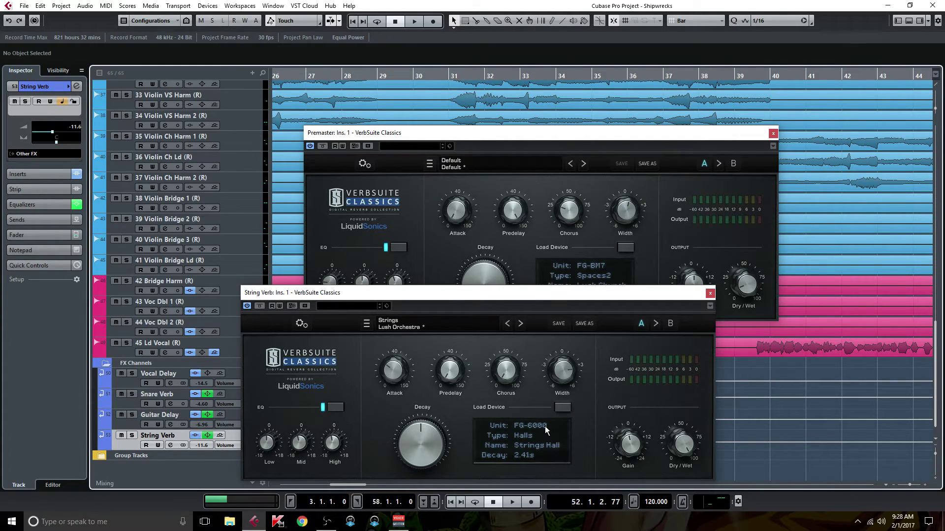
Close both VerbSuite Classics windows and collapse the FX Channels folder
click(710, 294)
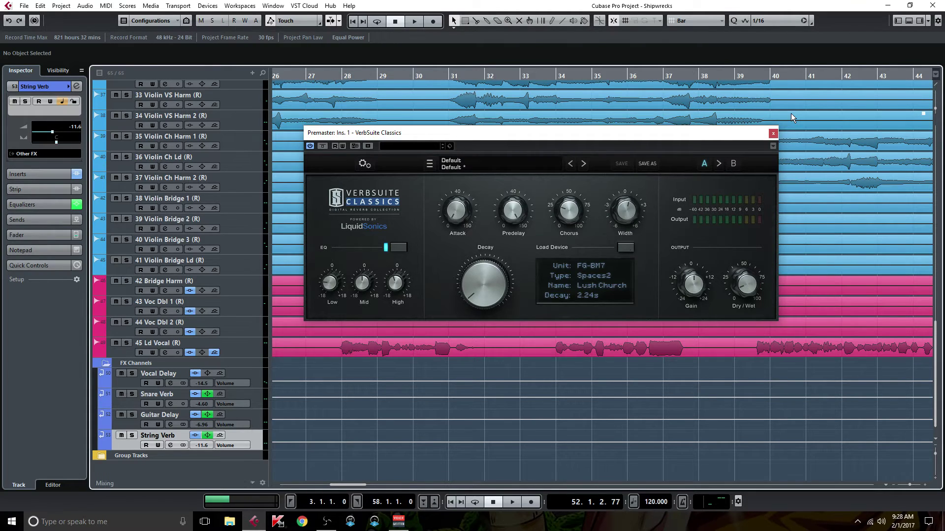
click(773, 133)
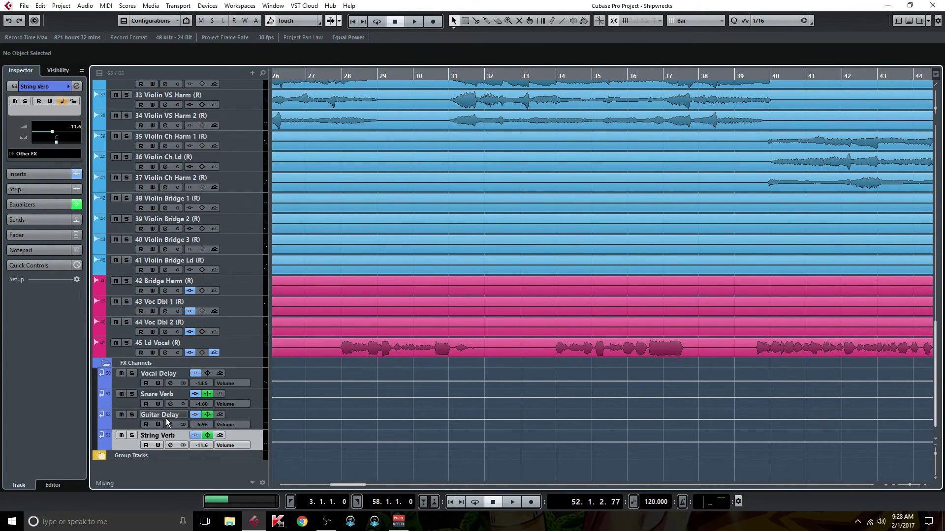
click(106, 365)
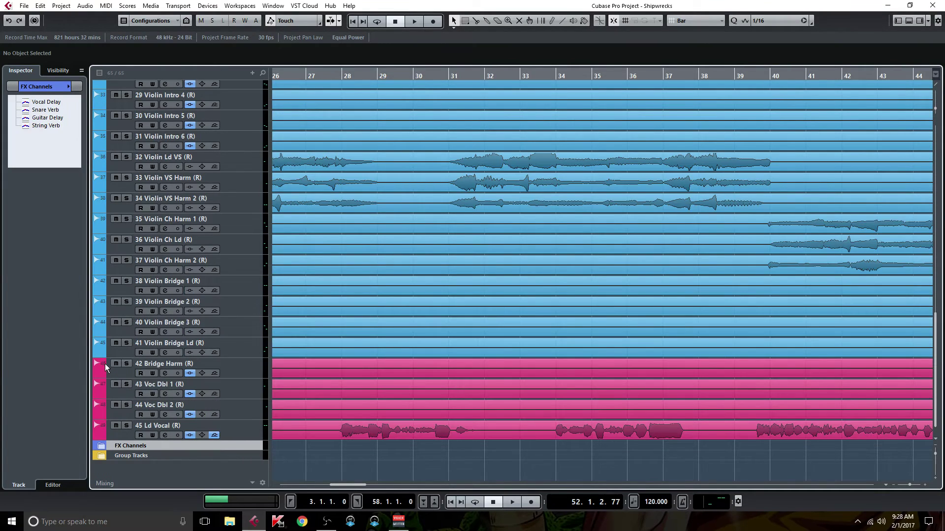